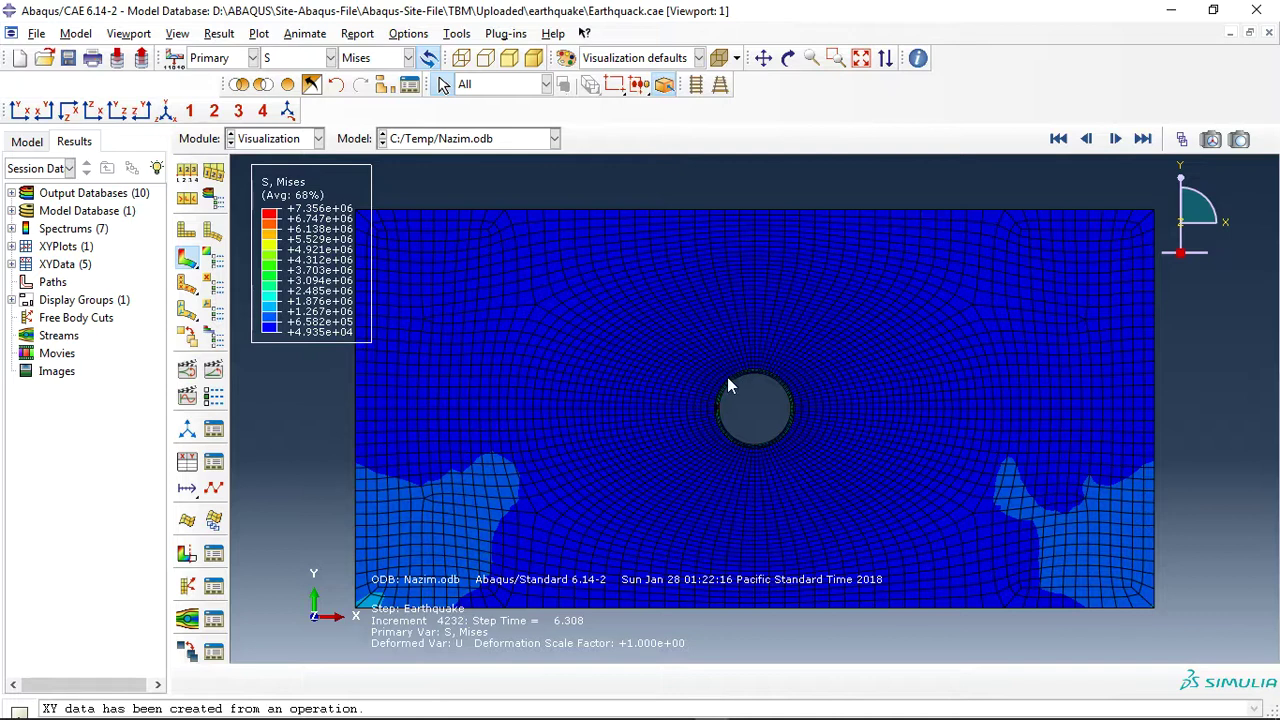
Step: Remove the outer soil part instance from the display
scroll(756, 410, "up", 1)
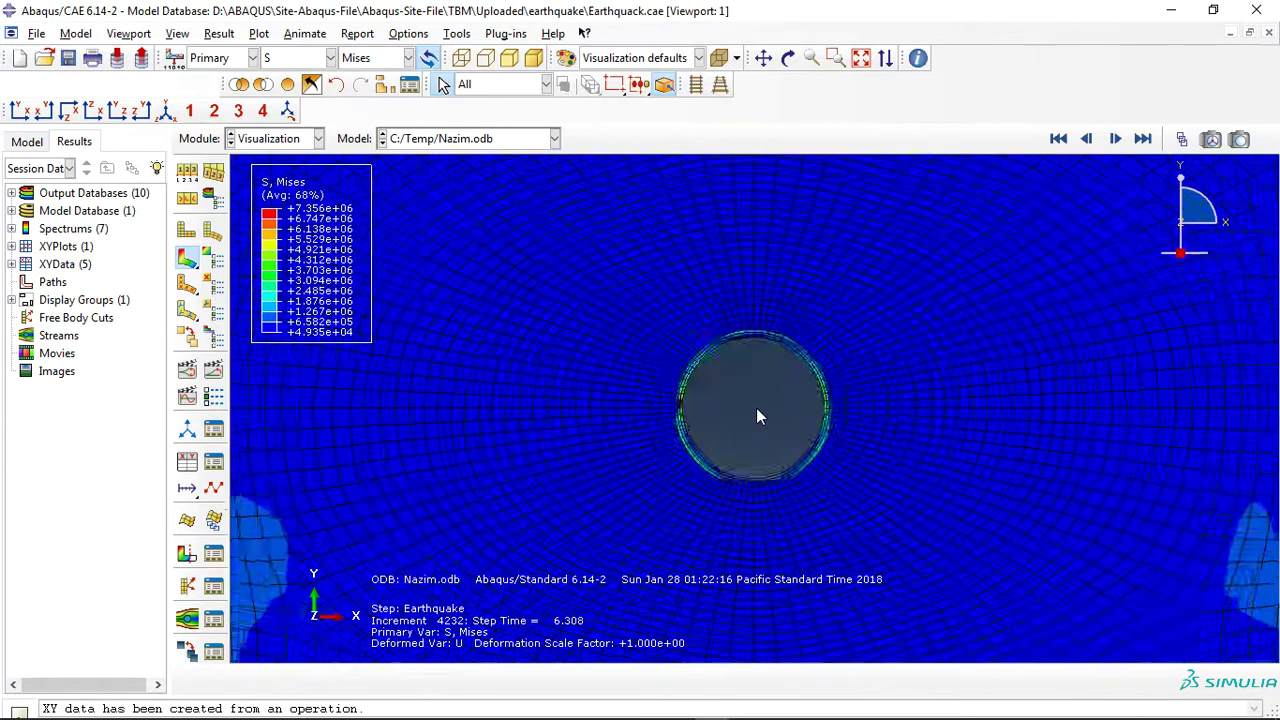
scroll(756, 408, "up", 1)
scroll(756, 408, "up", 1)
scroll(722, 405, "down", 3)
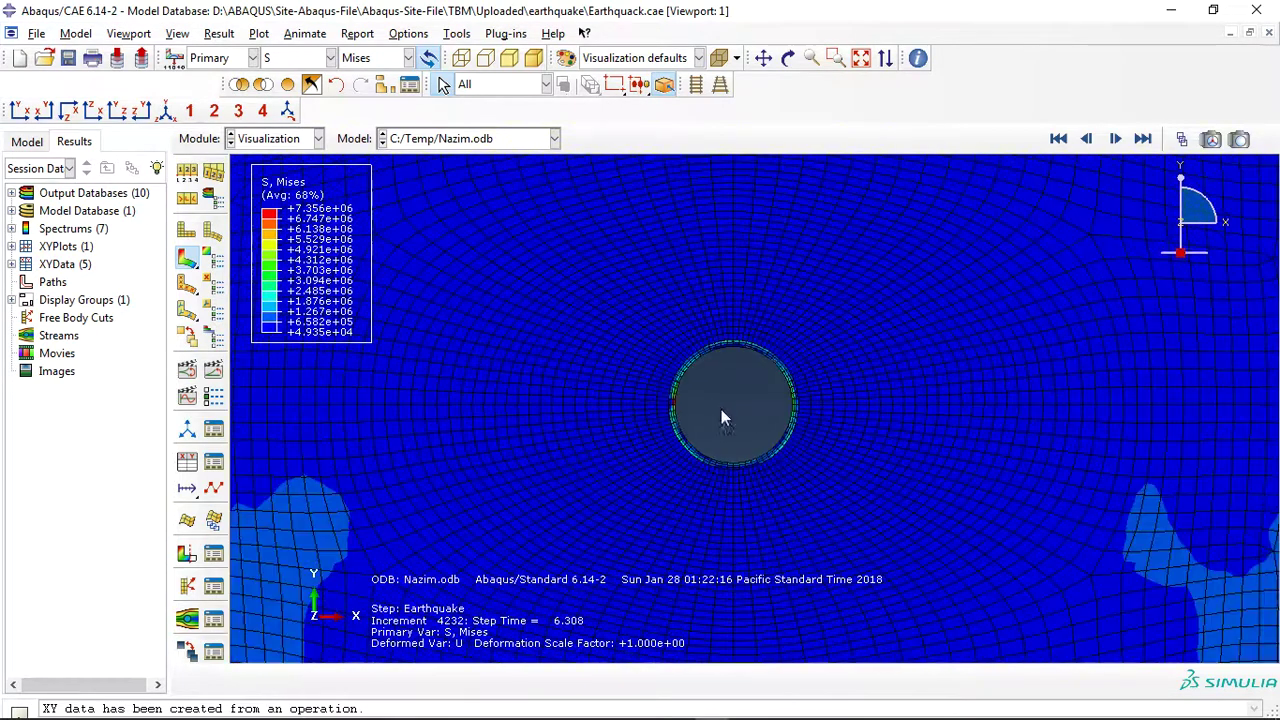
left_click(263, 84)
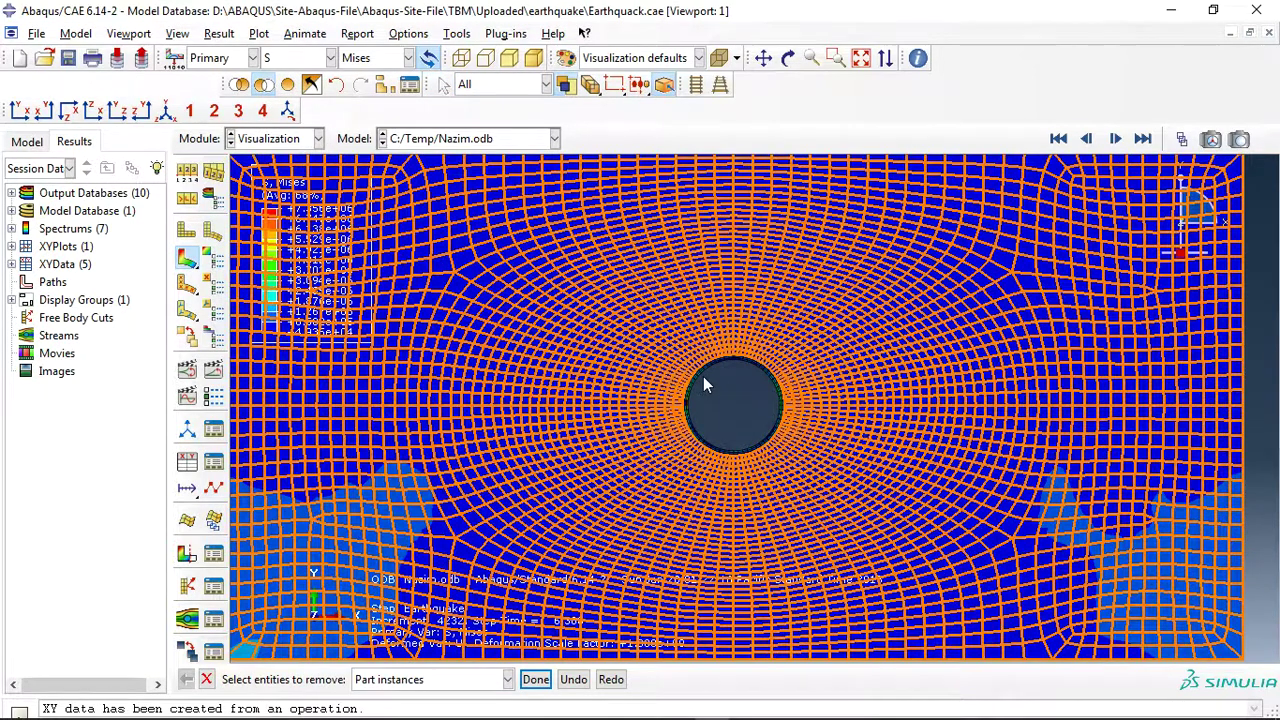
left_click(703, 376)
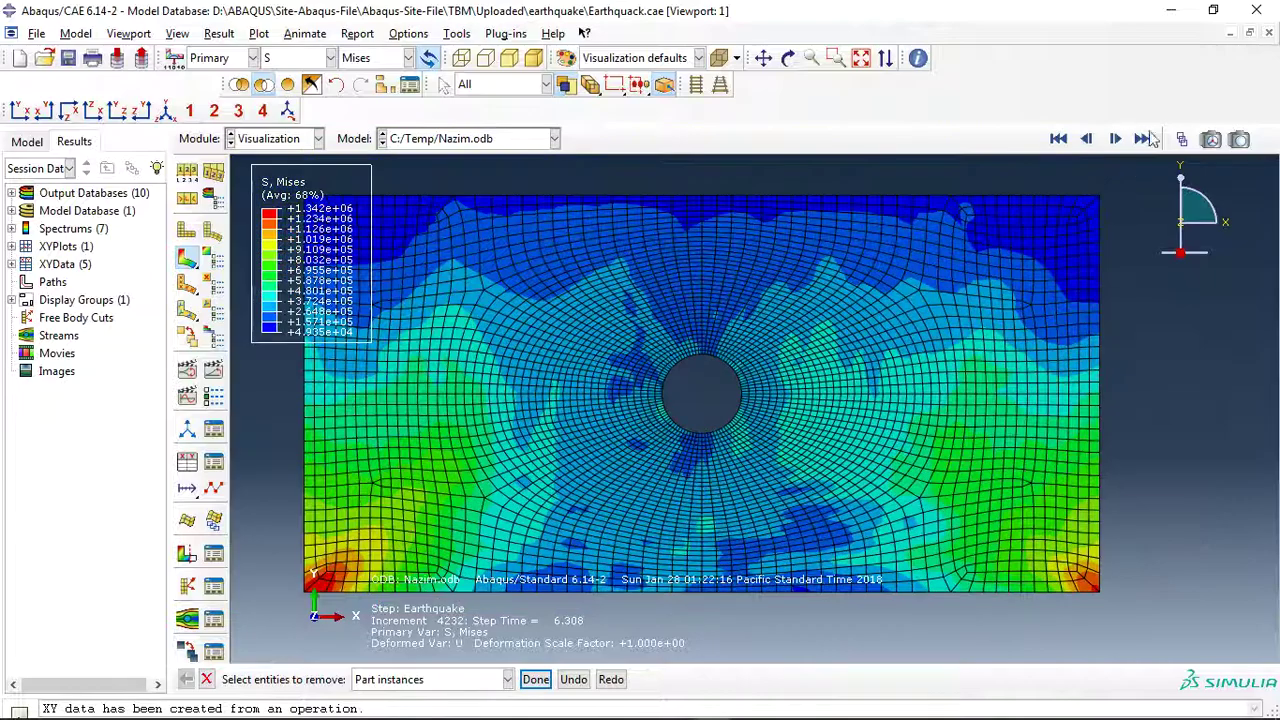
Step: Step the Mises plot from GeoStatic through later Earthquake increments with the Frame Selector
left_click(1182, 139)
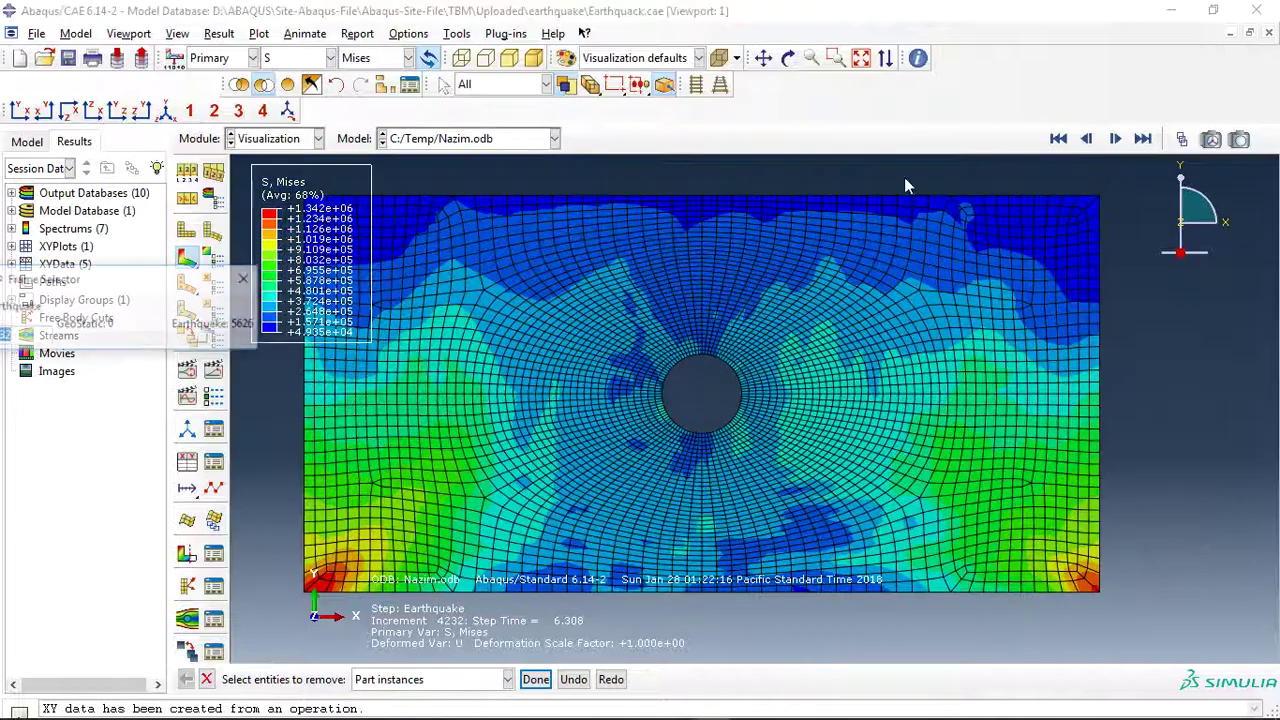
mouse_move(200, 342)
left_mouse_down()
mouse_move(82, 342)
mouse_move(108, 344)
left_mouse_up()
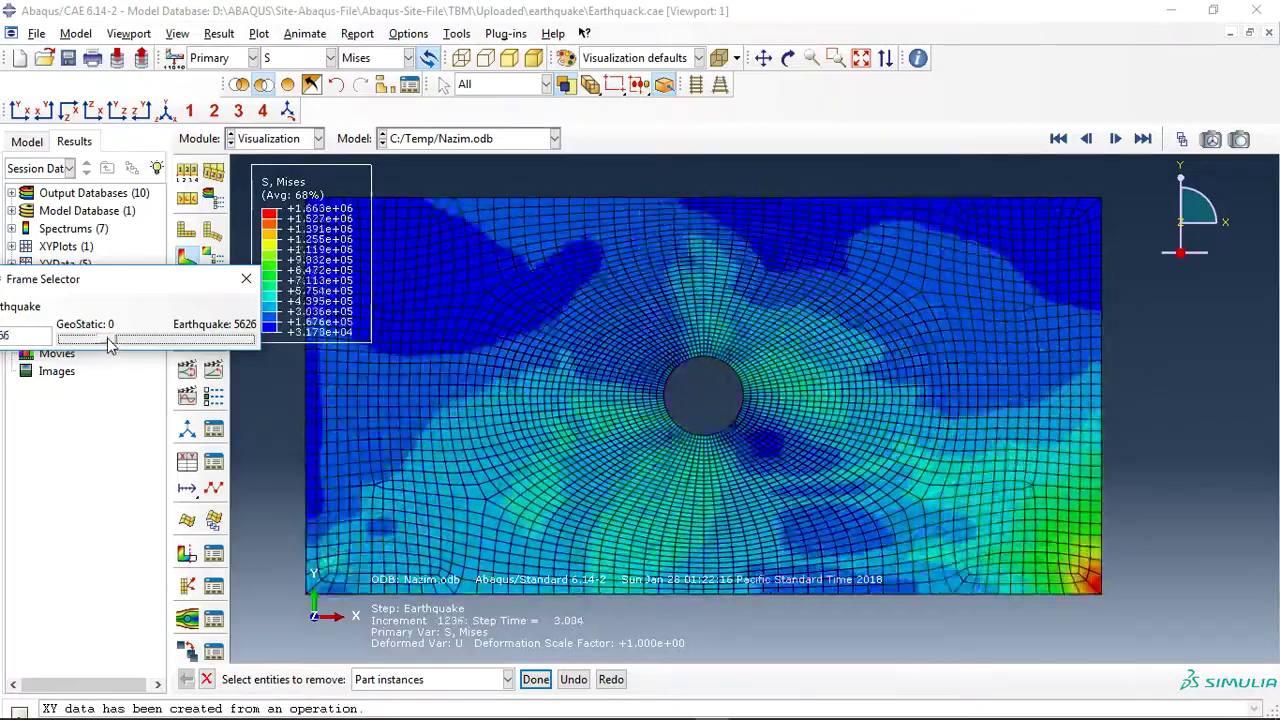
mouse_move(108, 342)
left_mouse_down()
mouse_move(164, 338)
mouse_move(228, 262)
left_mouse_up()
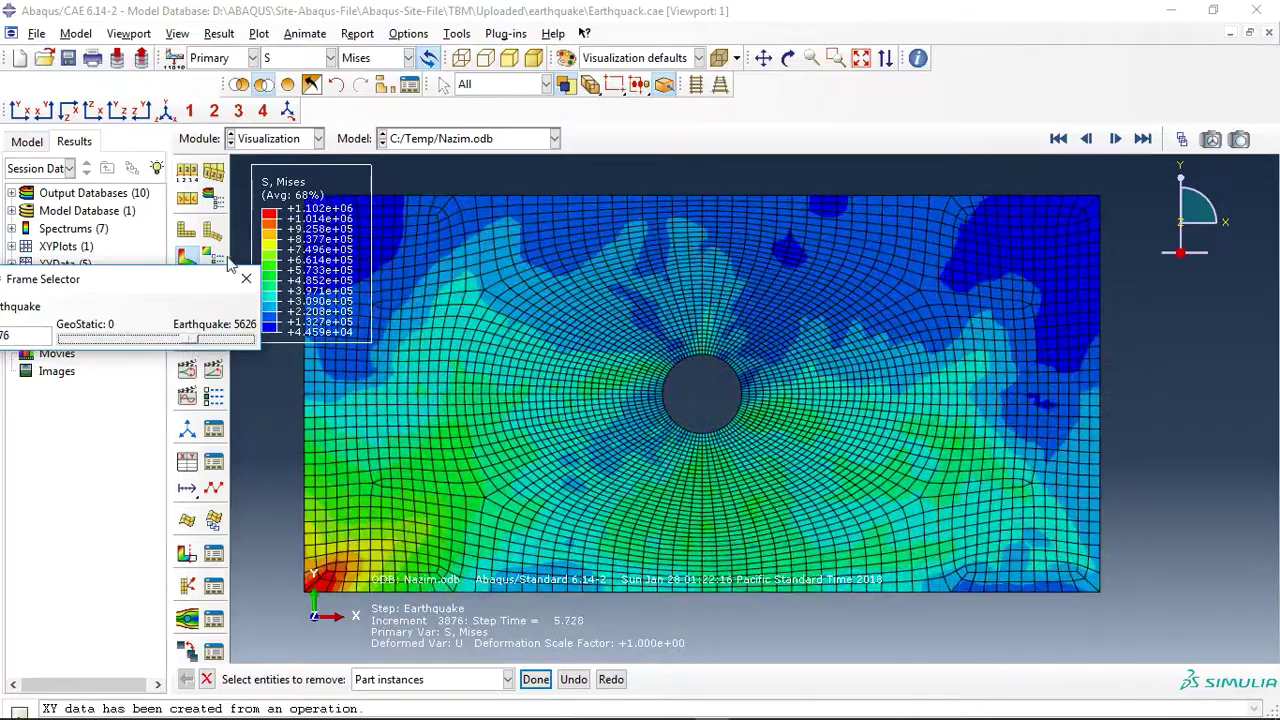
left_click(300, 57)
Step: Contour plastic strain PE, dismiss the GeoStatic warning, and advance to a late Earthquake increment
left_click(281, 193)
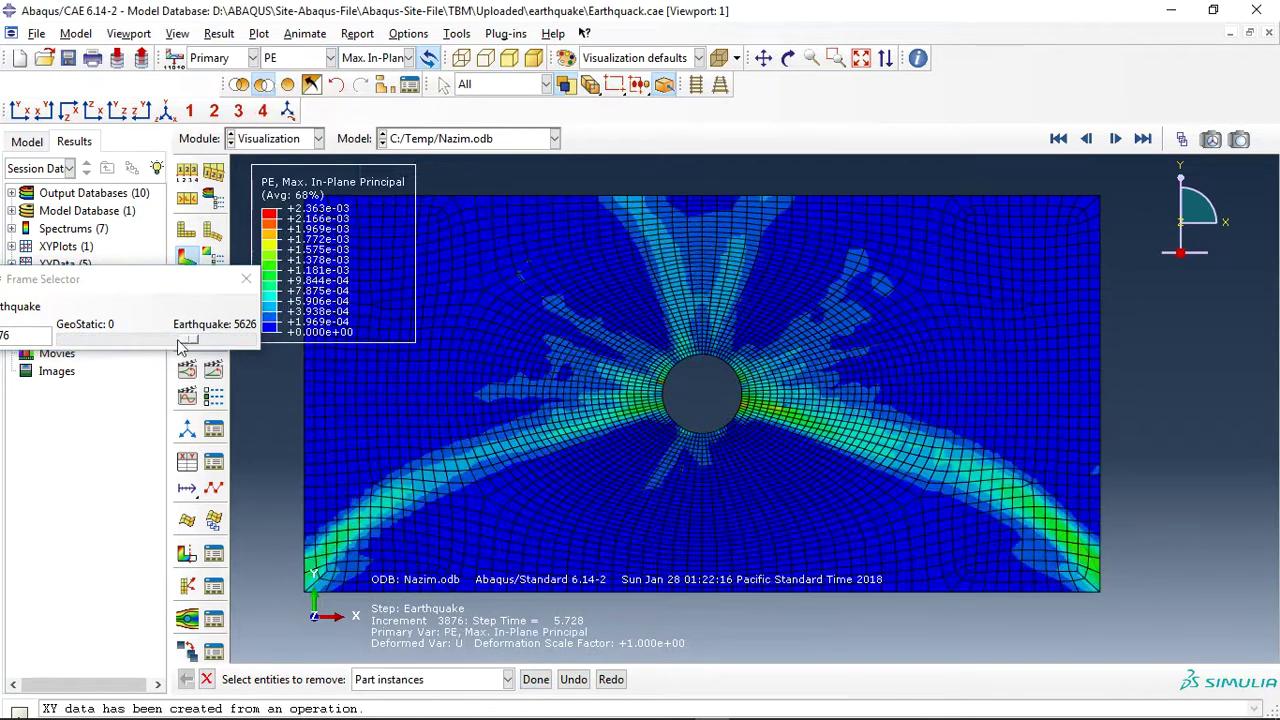
left_click_drag(189, 339, 66, 339)
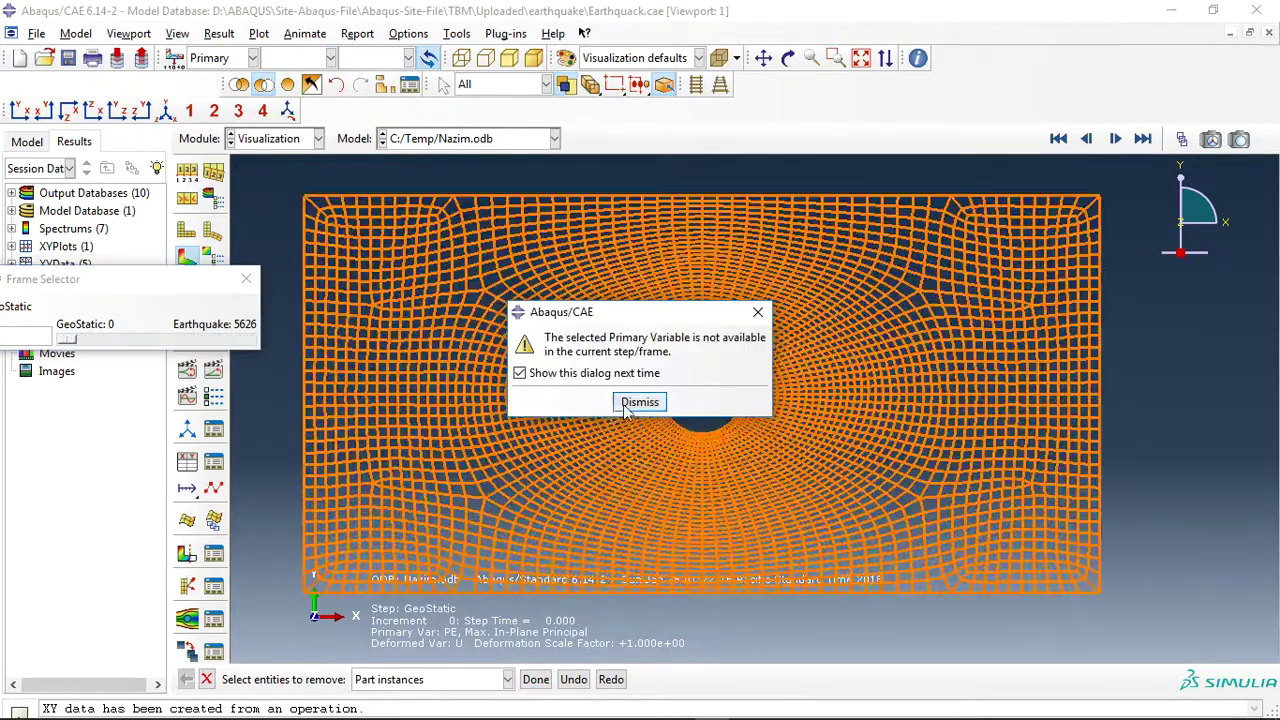
left_click(638, 401)
left_click_drag(66, 340, 136, 344)
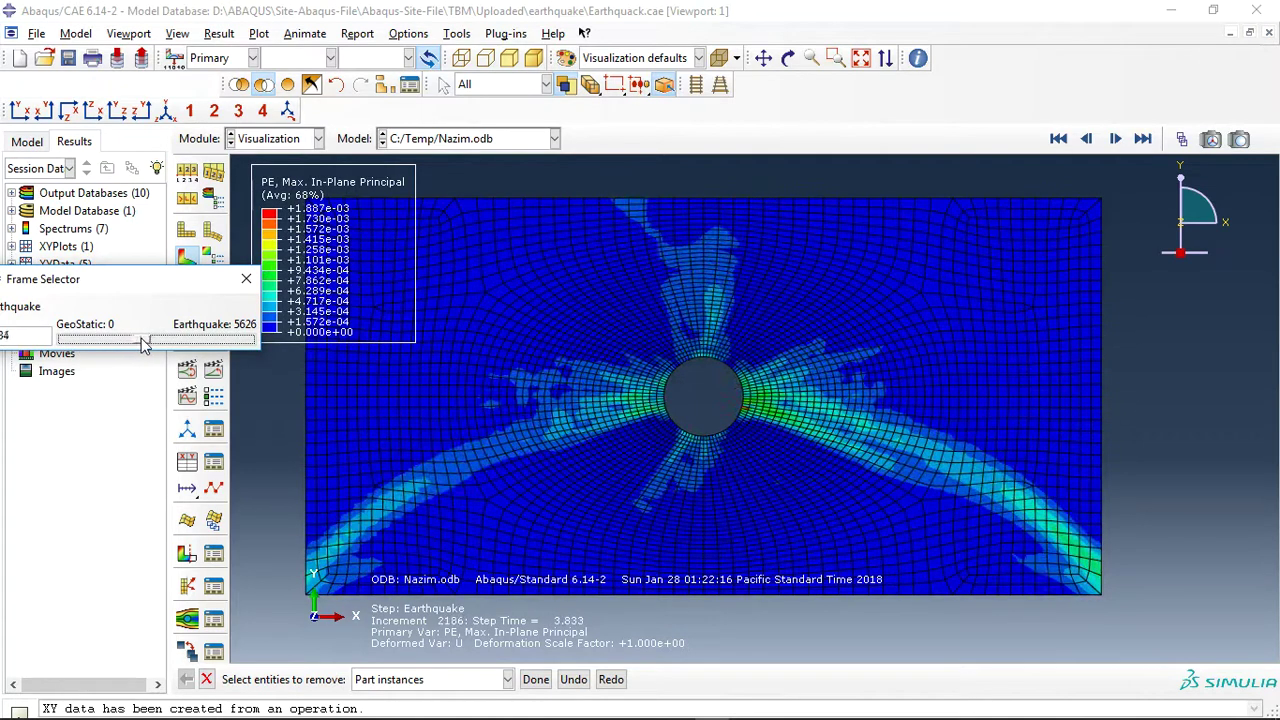
left_click_drag(136, 344, 200, 341)
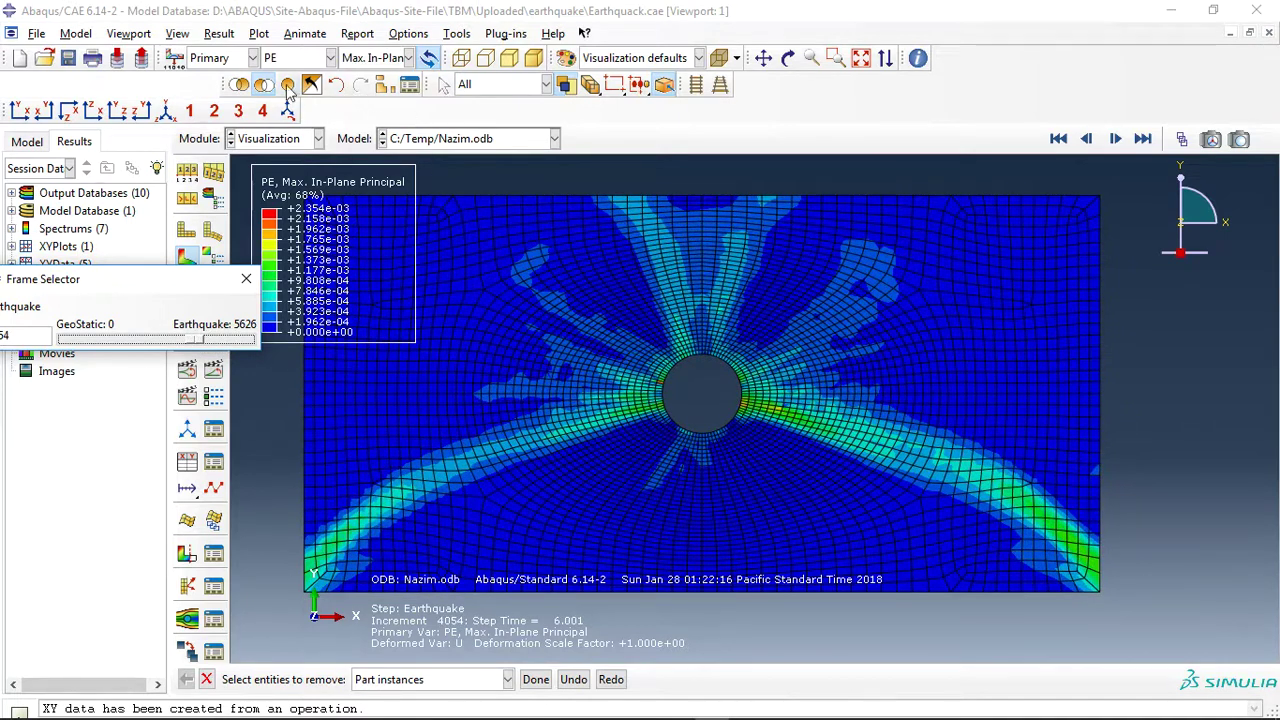
left_click(452, 266)
Step: Remove the soil to leave the lining, and contour DAMAGET at the final Earthquake increment
middle_click(452, 266)
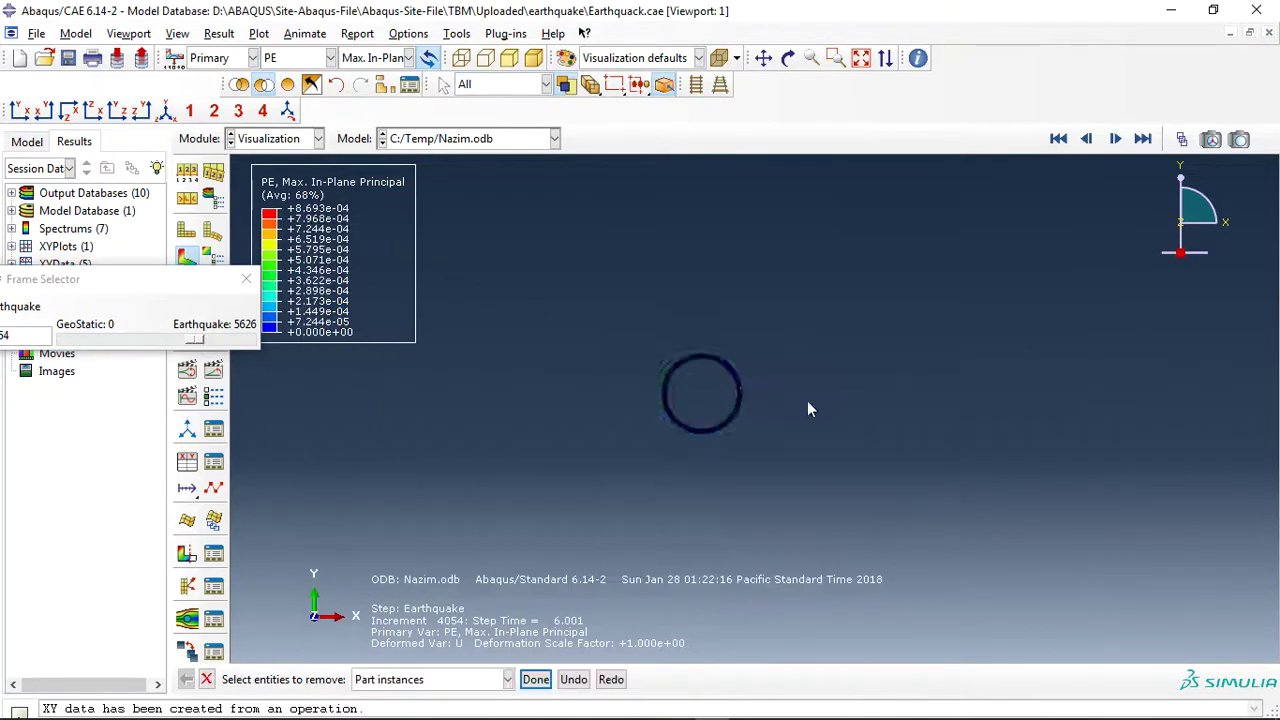
left_click_drag(193, 341, 230, 341)
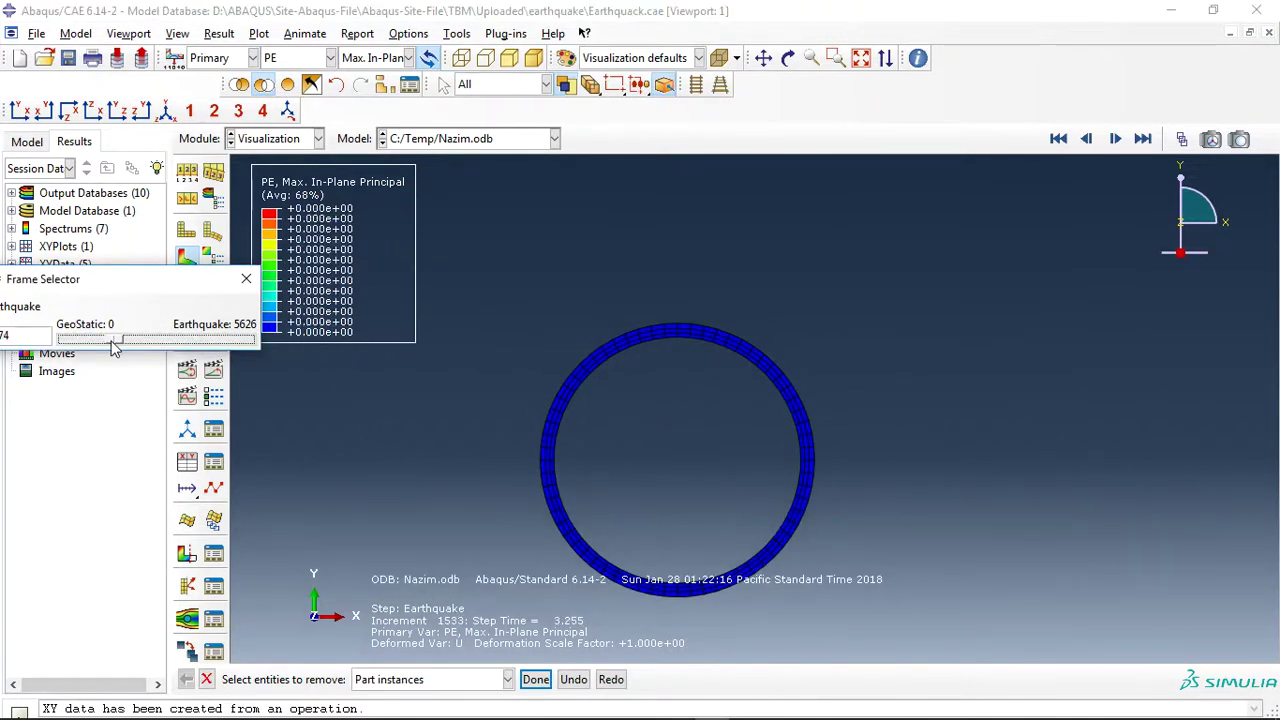
left_click(300, 57)
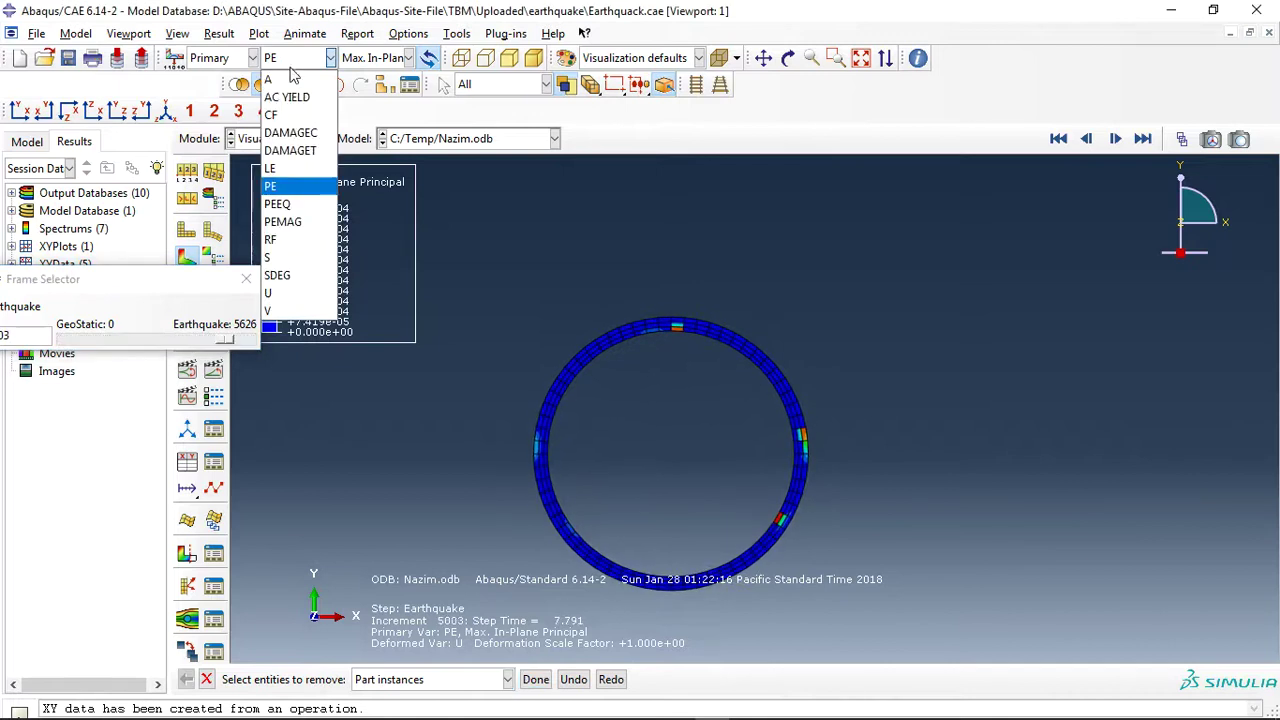
left_click(300, 143)
left_click_drag(220, 342, 670, 428)
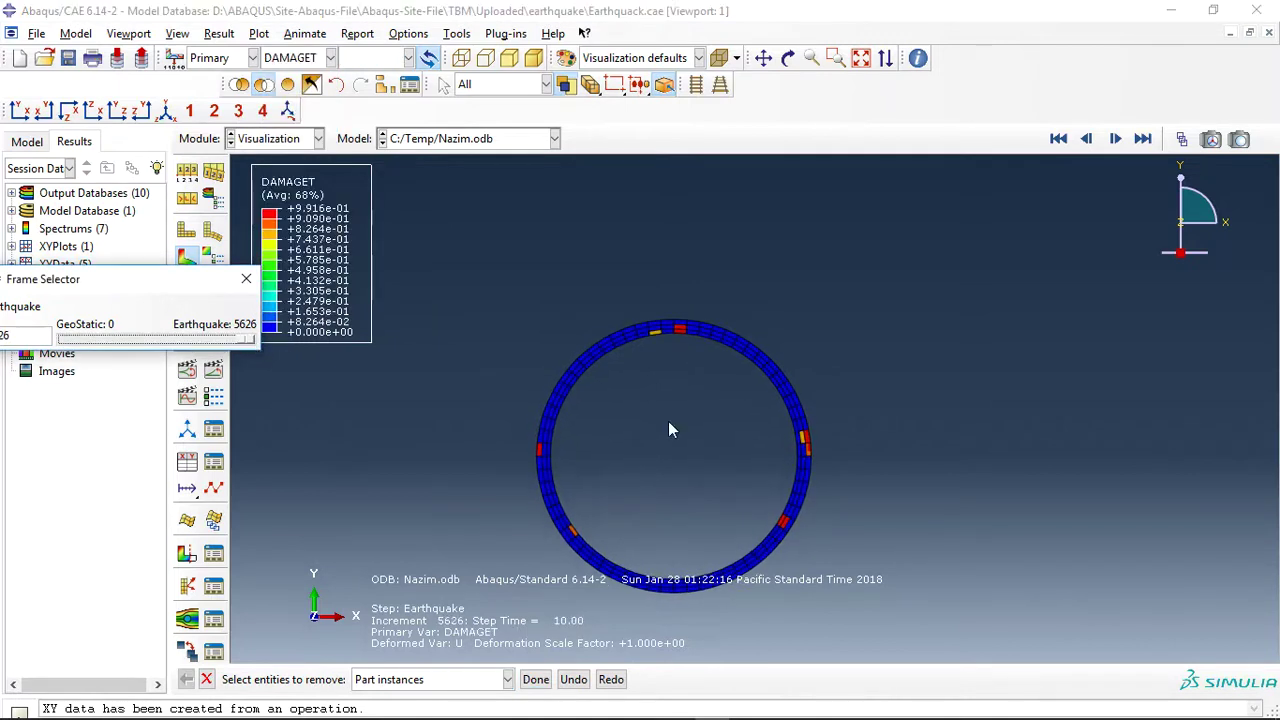
scroll(798, 474, "down", 1)
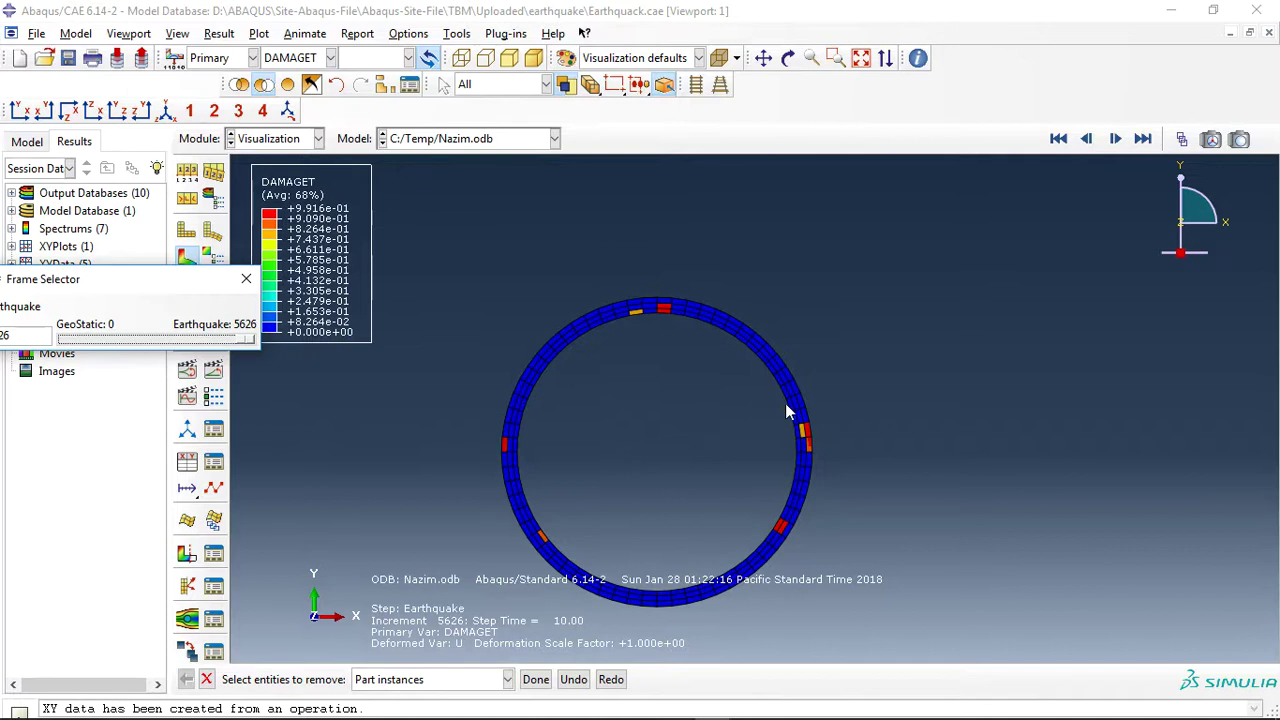
left_click(678, 410)
Step: Cycle the lining contour through SDEG, U and PE, ending on SDEG
left_click(330, 57)
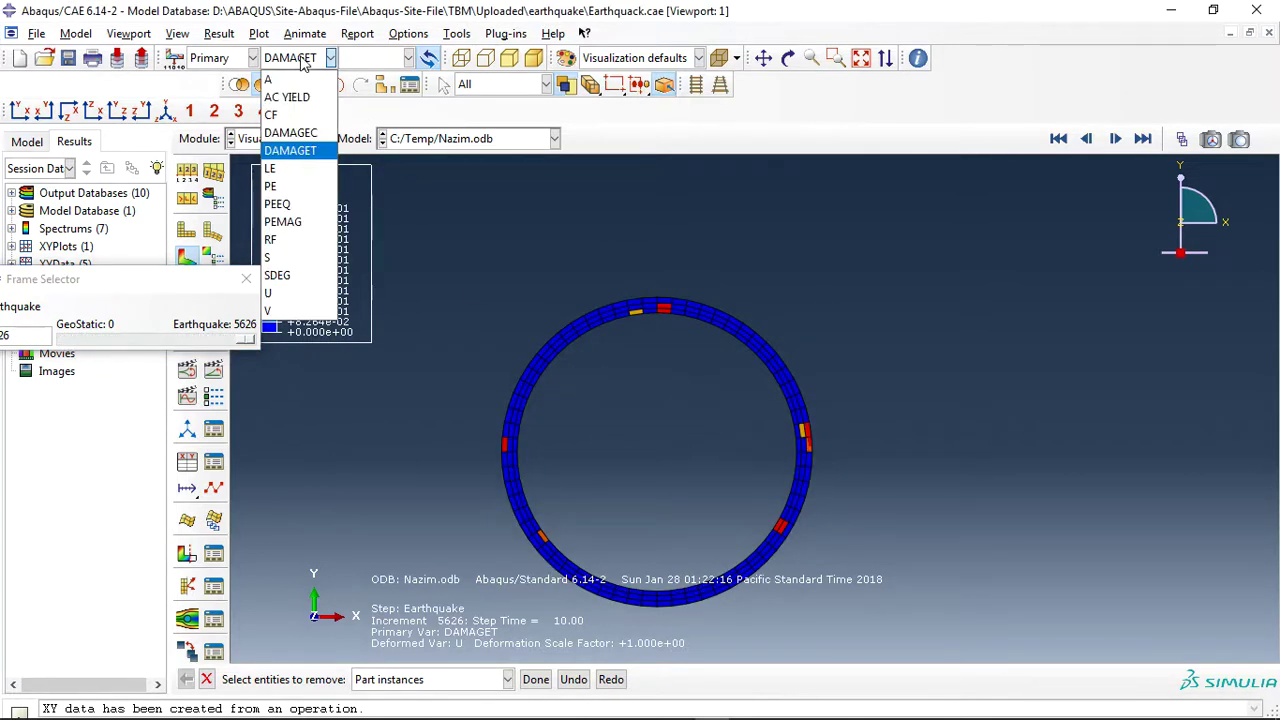
left_click(300, 276)
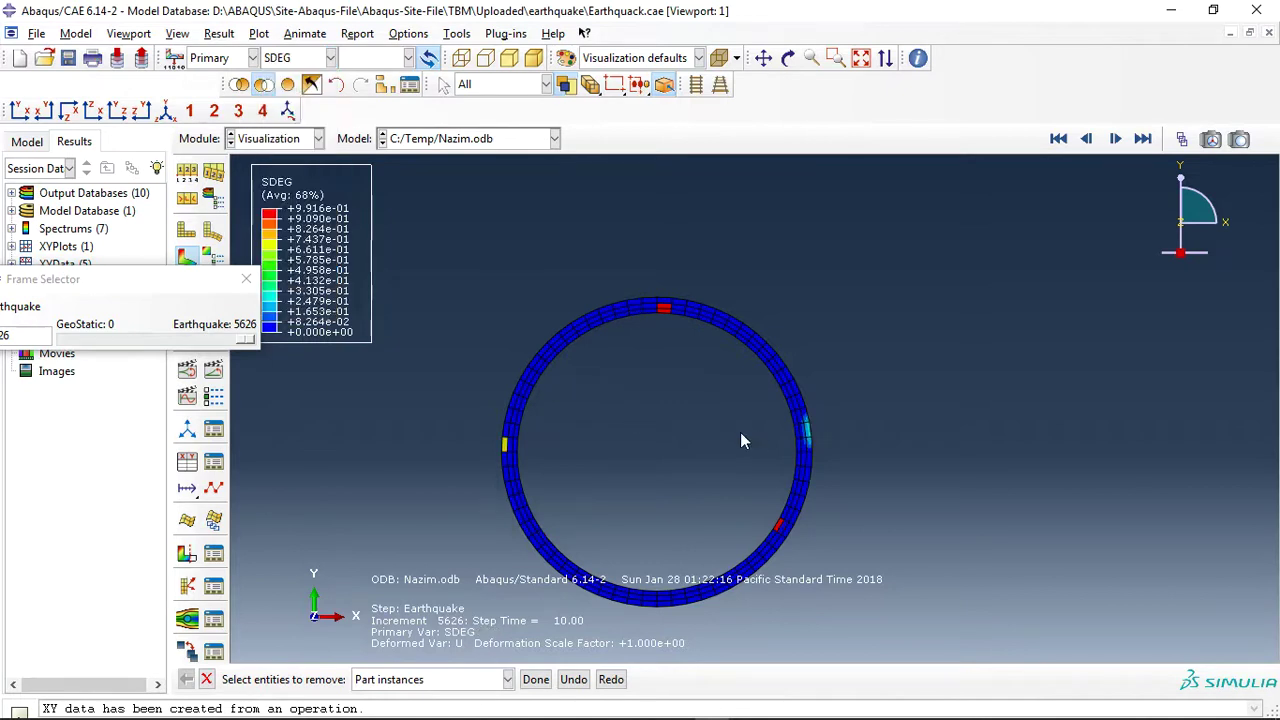
left_click(297, 62)
key("Up")
key("Down")
key("Down")
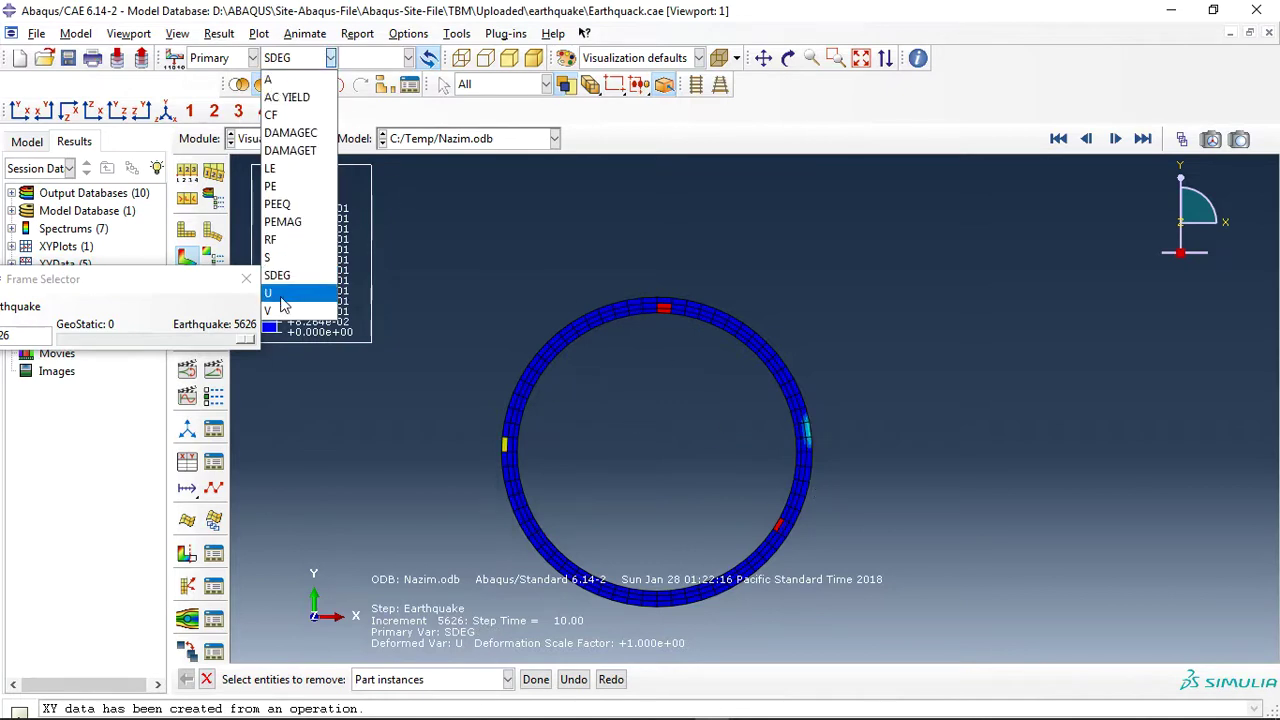
key("Return")
left_click(295, 60)
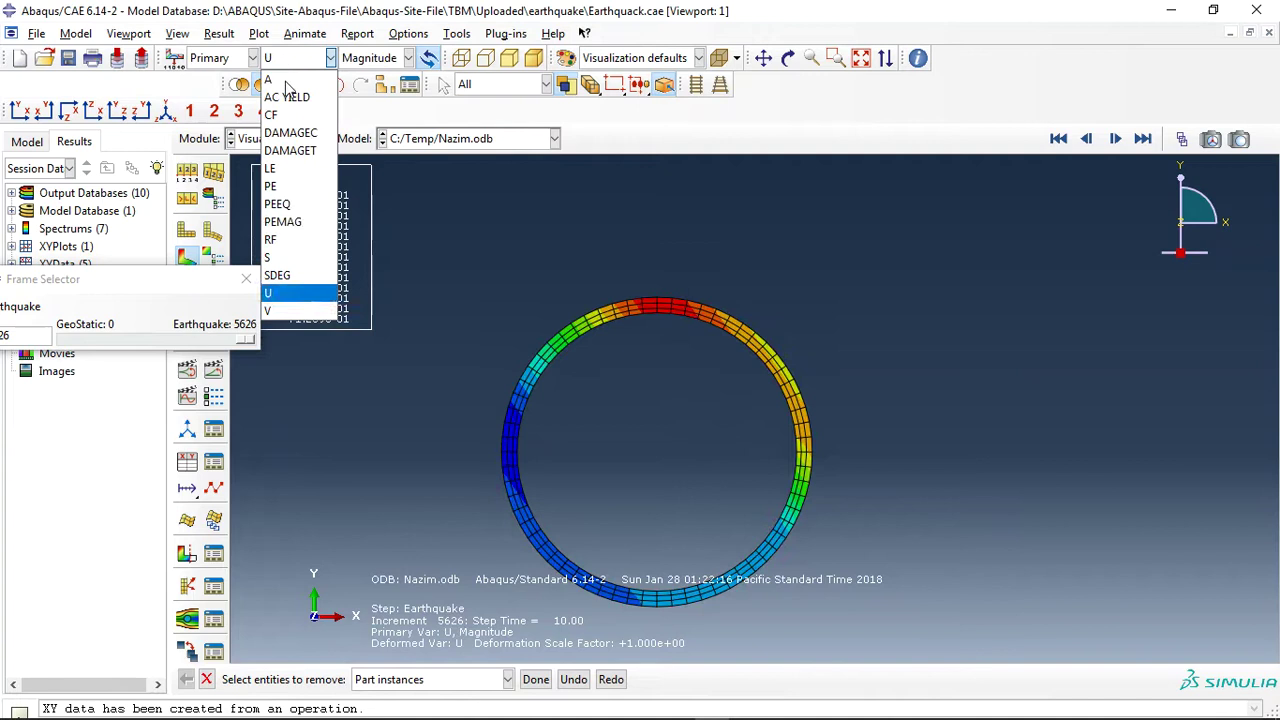
left_click(275, 187)
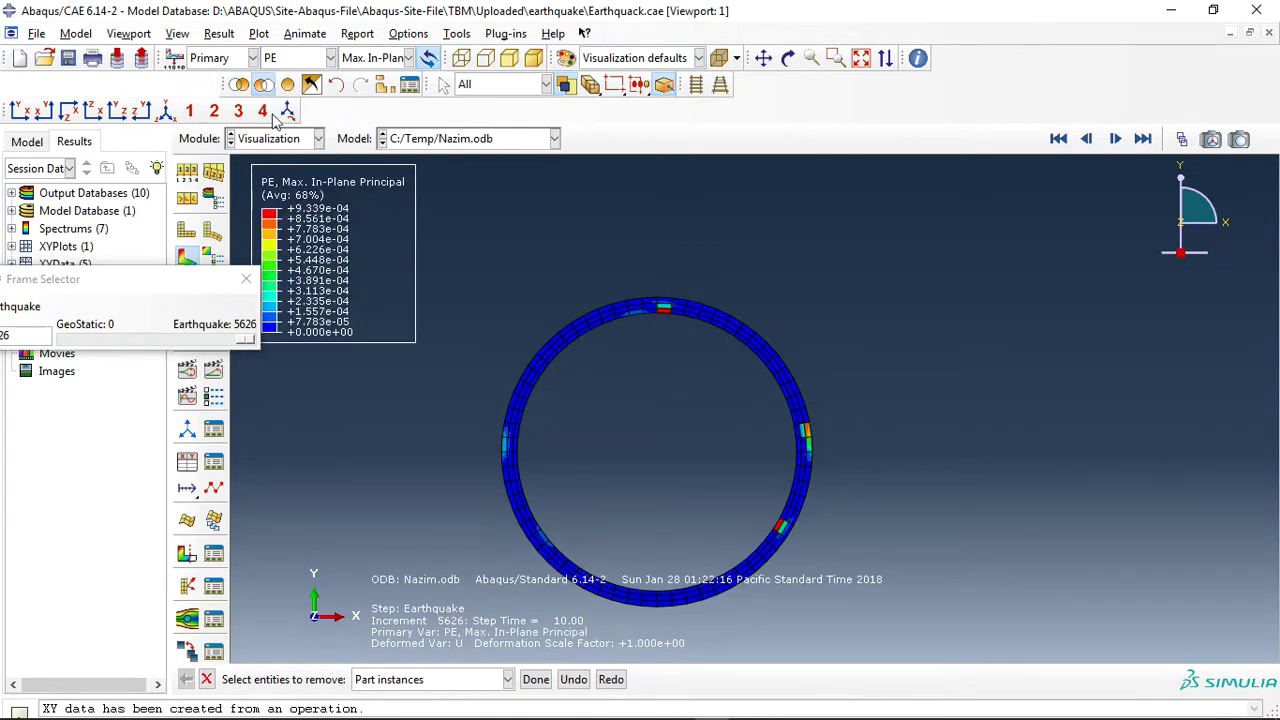
left_click(297, 58)
left_click(277, 276)
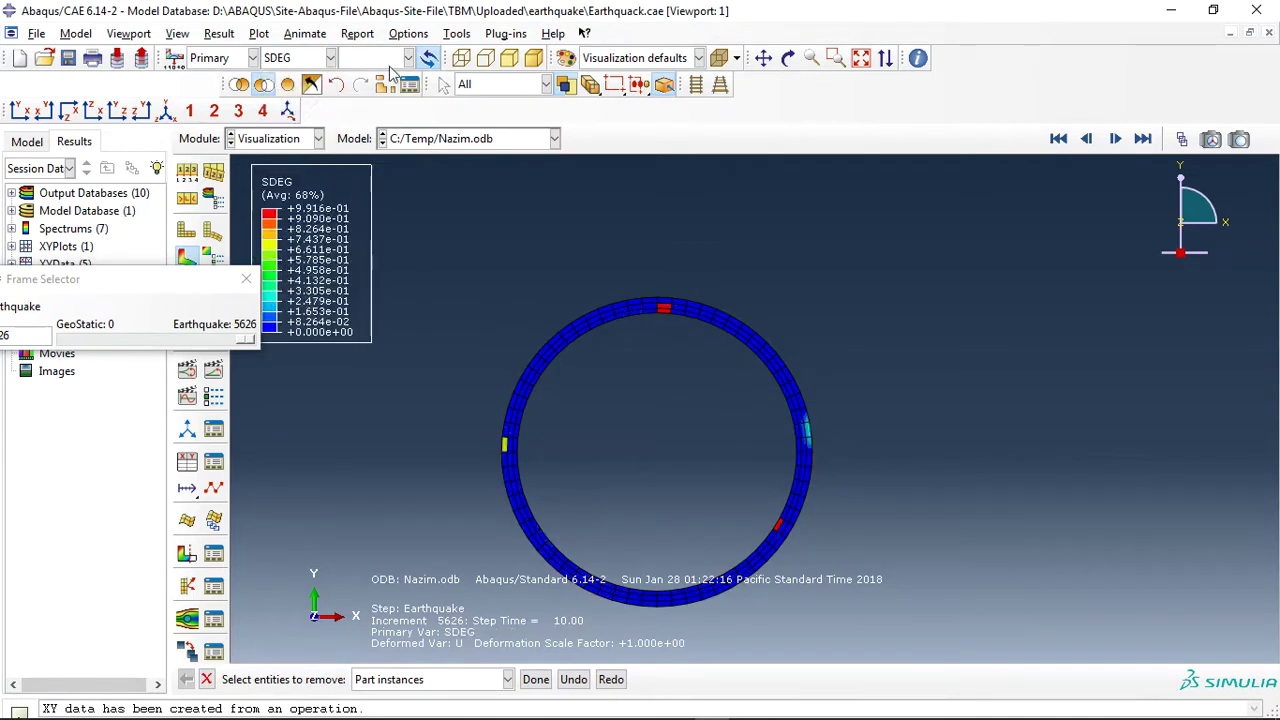
left_click(327, 58)
left_click(278, 250)
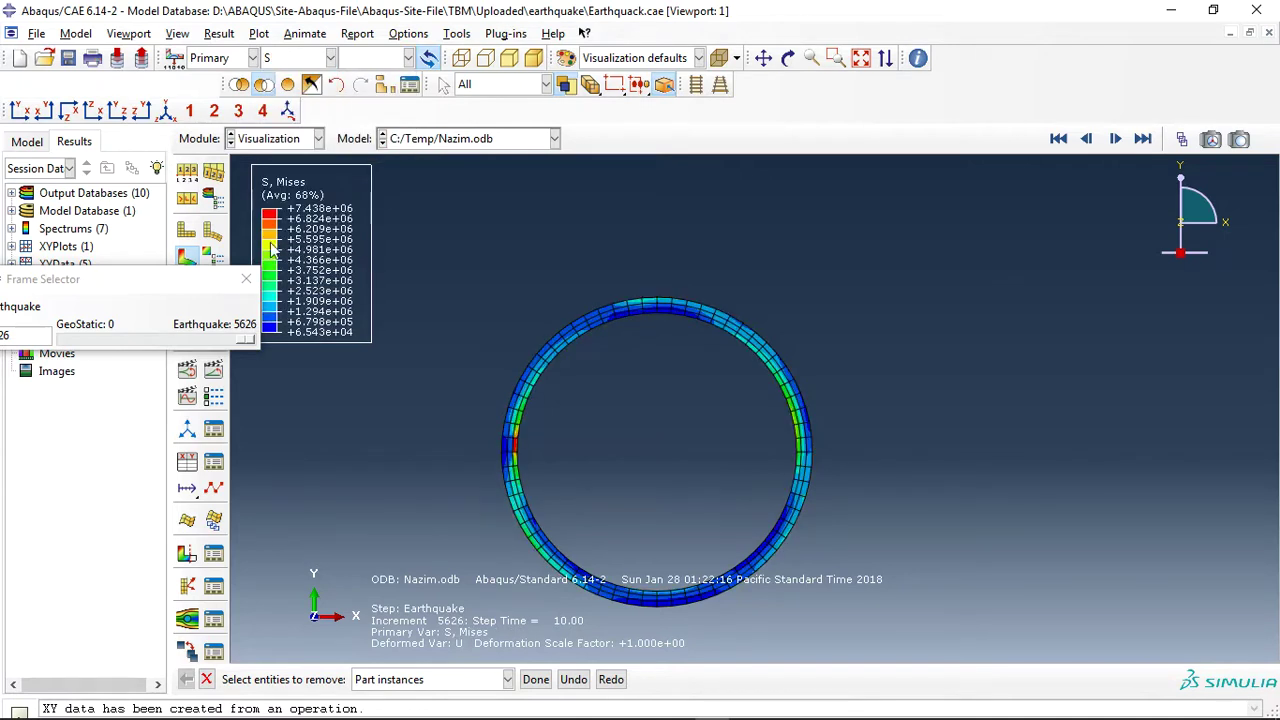
mouse_move(247, 340)
left_mouse_down()
mouse_move(229, 341)
mouse_move(258, 340)
mouse_move(146, 340)
left_mouse_up()
left_click(246, 279)
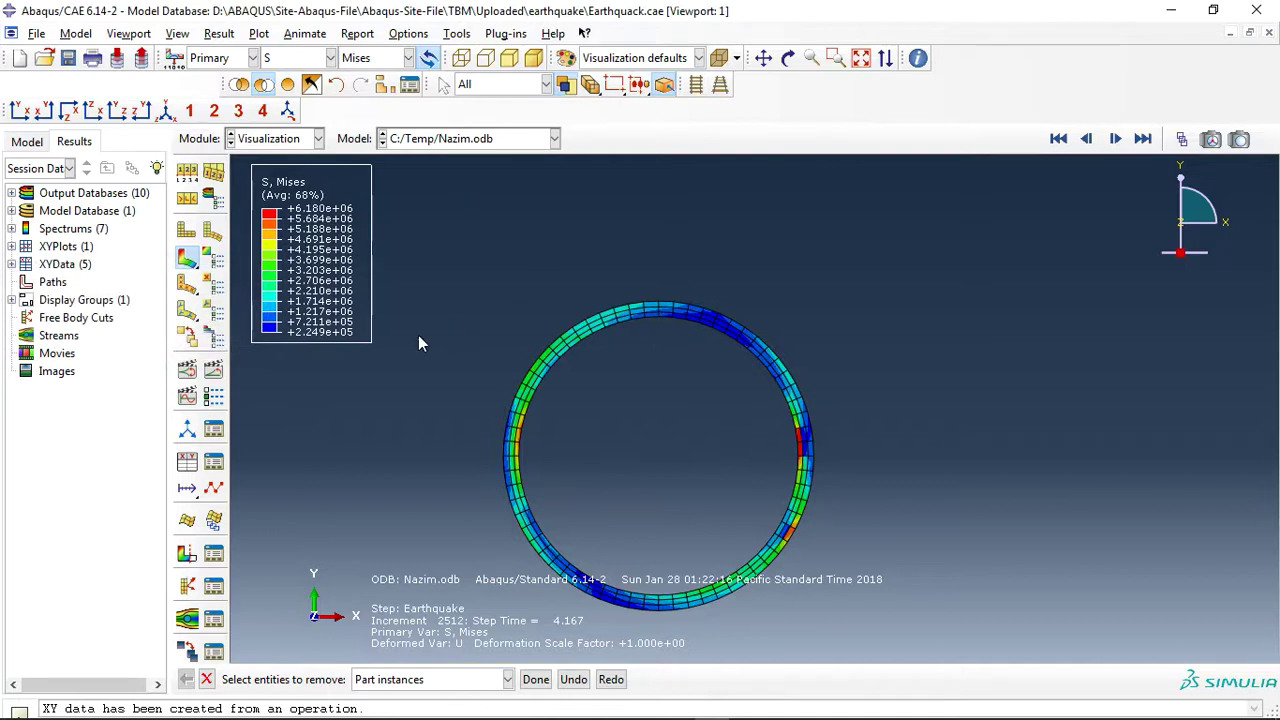
scroll(635, 365, "up", 1)
scroll(644, 375, "up", 1)
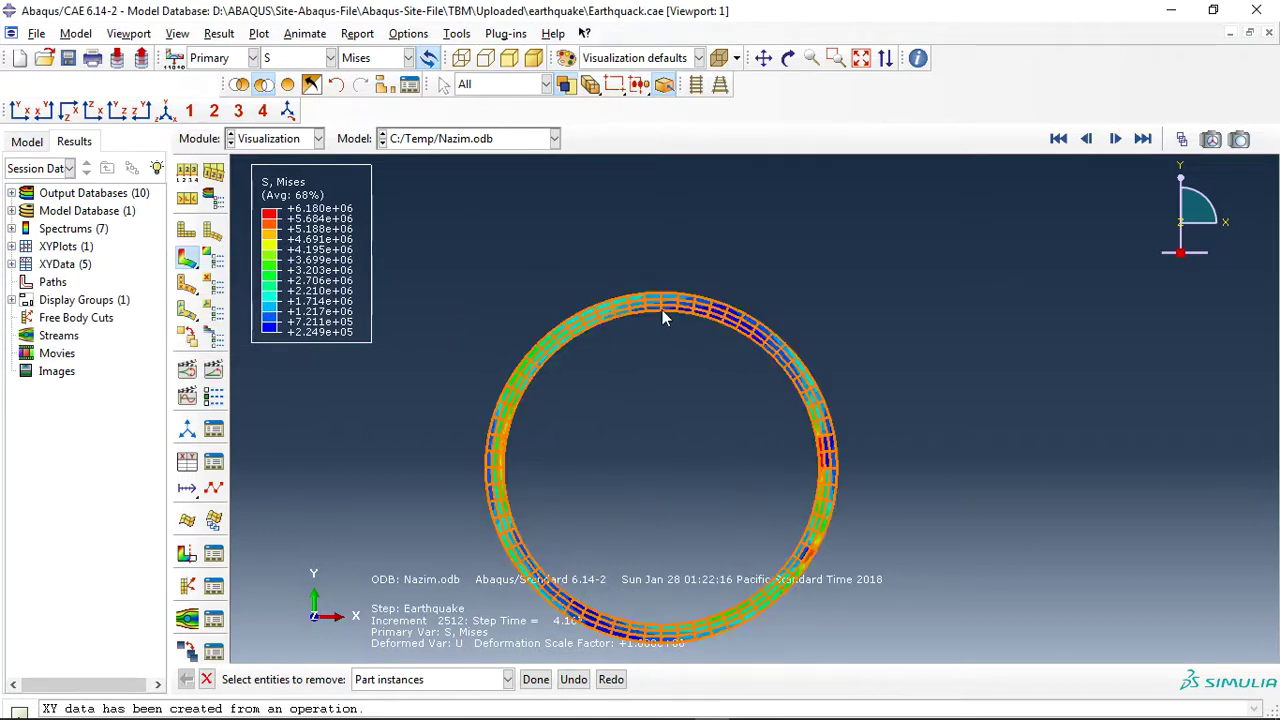
Step: Create A1 spatial acceleration XY data from ODB field output and open the XY Data Manager
left_click(187, 462)
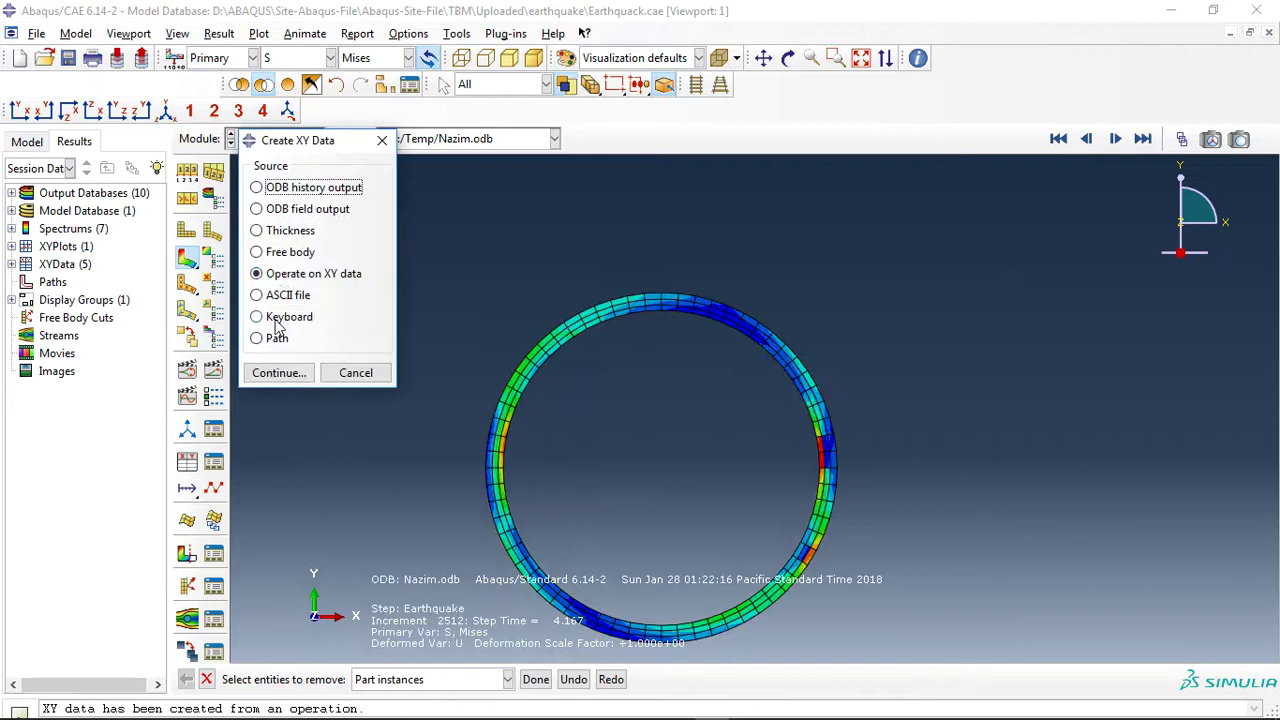
left_click(283, 209)
left_click(270, 374)
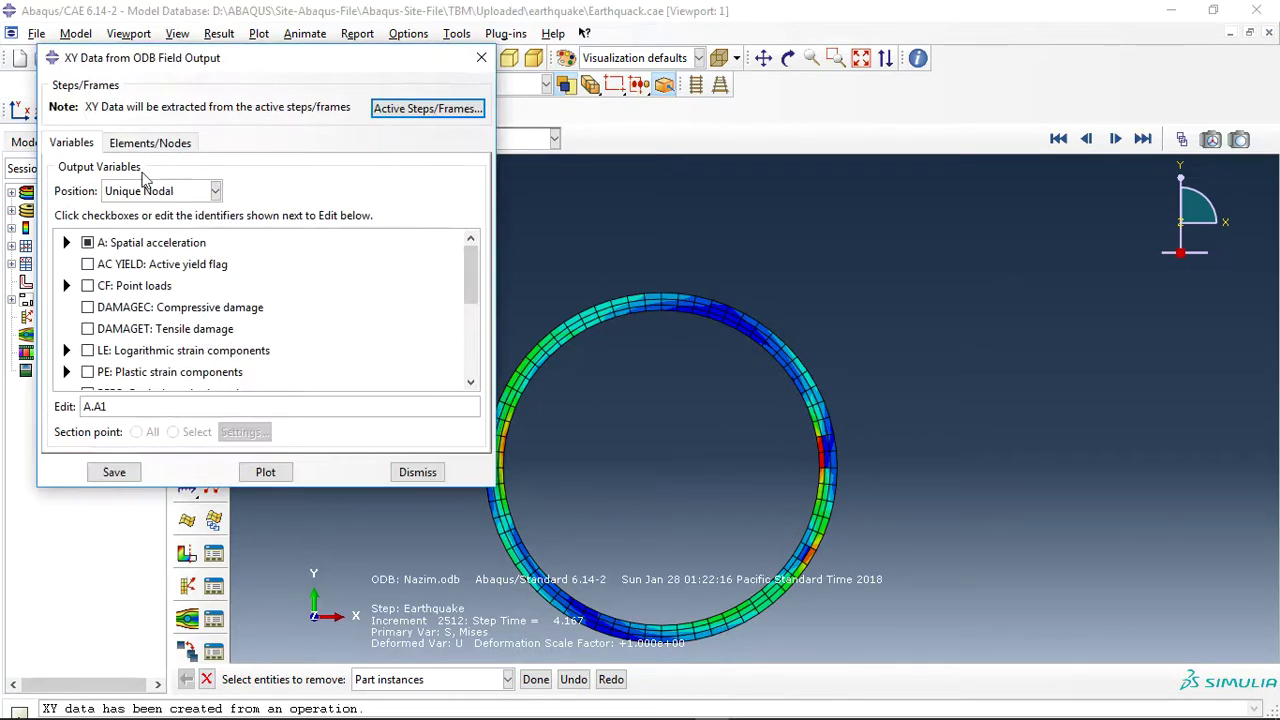
left_click(66, 242)
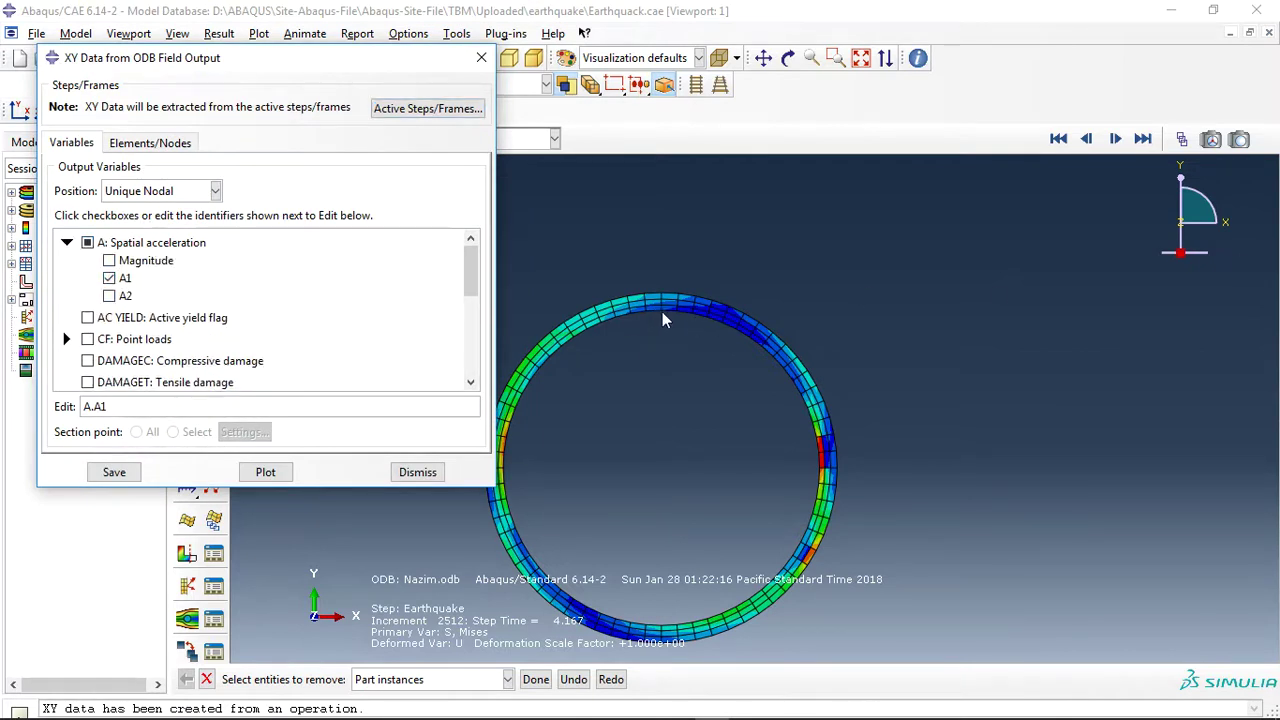
left_click(417, 475)
left_click(220, 450)
left_click_drag(339, 277, 272, 142)
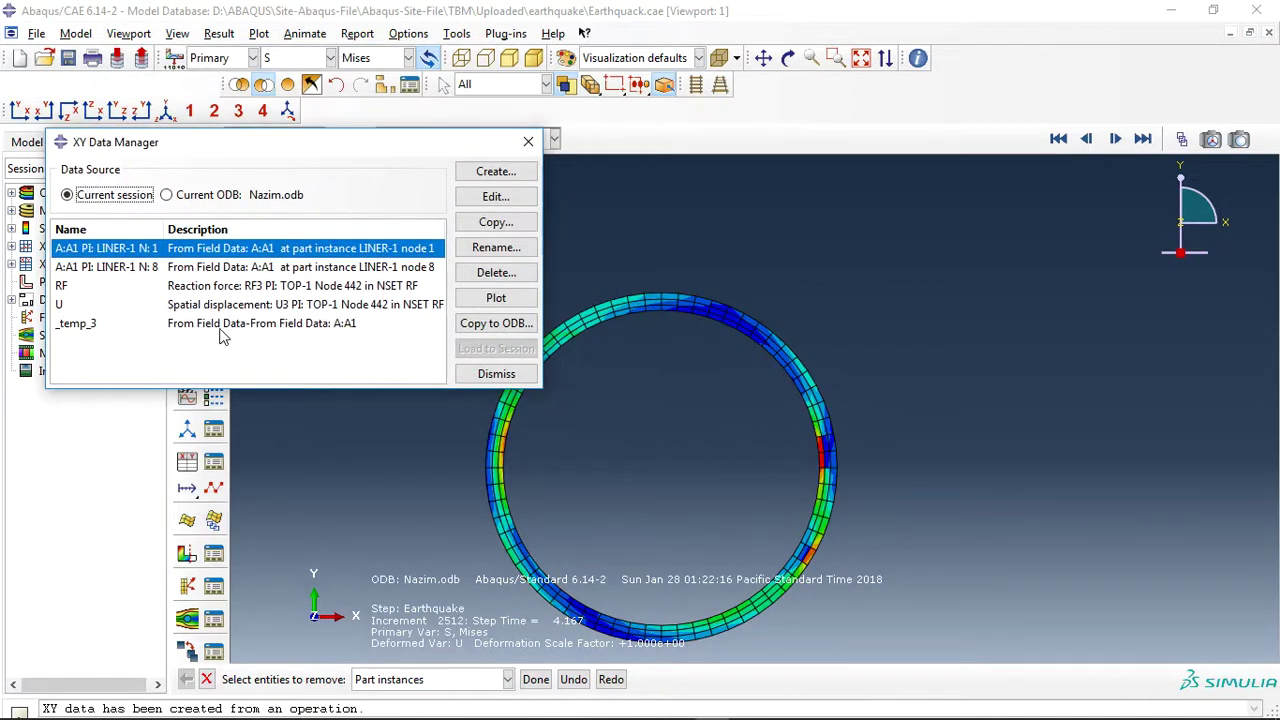
Step: Plot the _temp_3 data set from the XY Data Manager, then close the manager
left_click(293, 326)
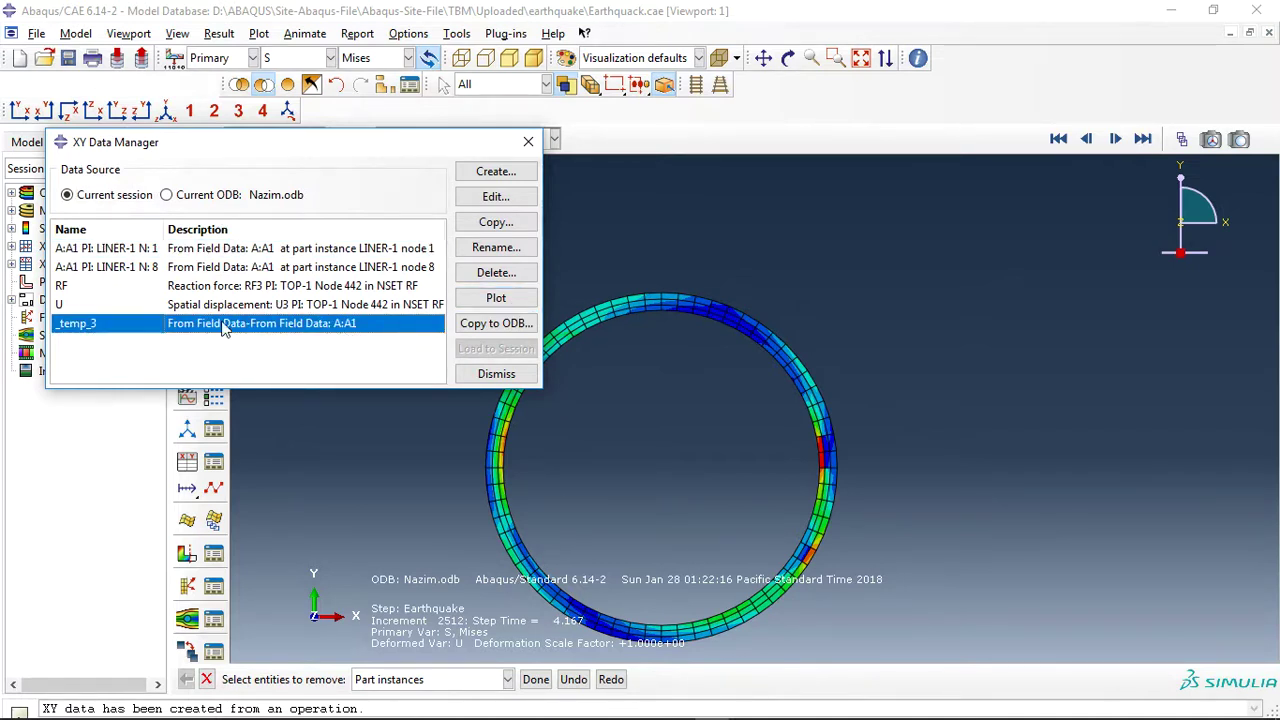
left_click(497, 297)
left_click(528, 142)
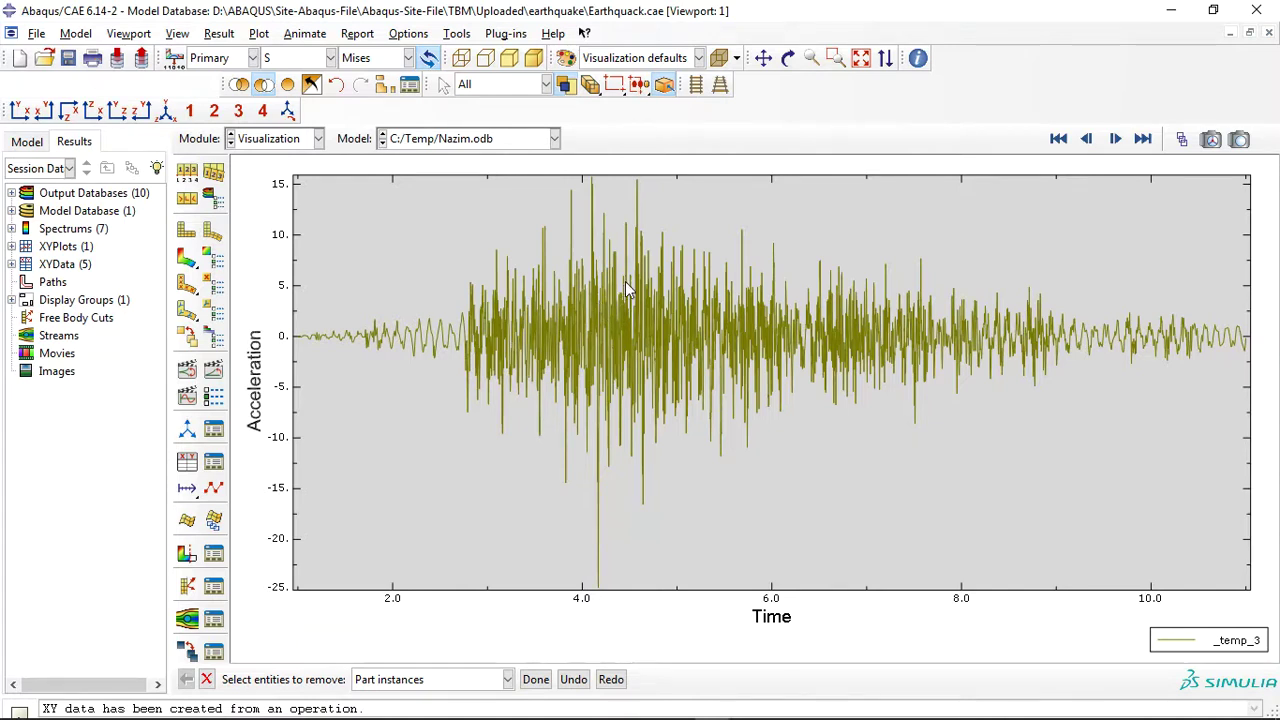
Step: Restore the full model, including the soil mesh, with its contour plot
left_click(186, 258)
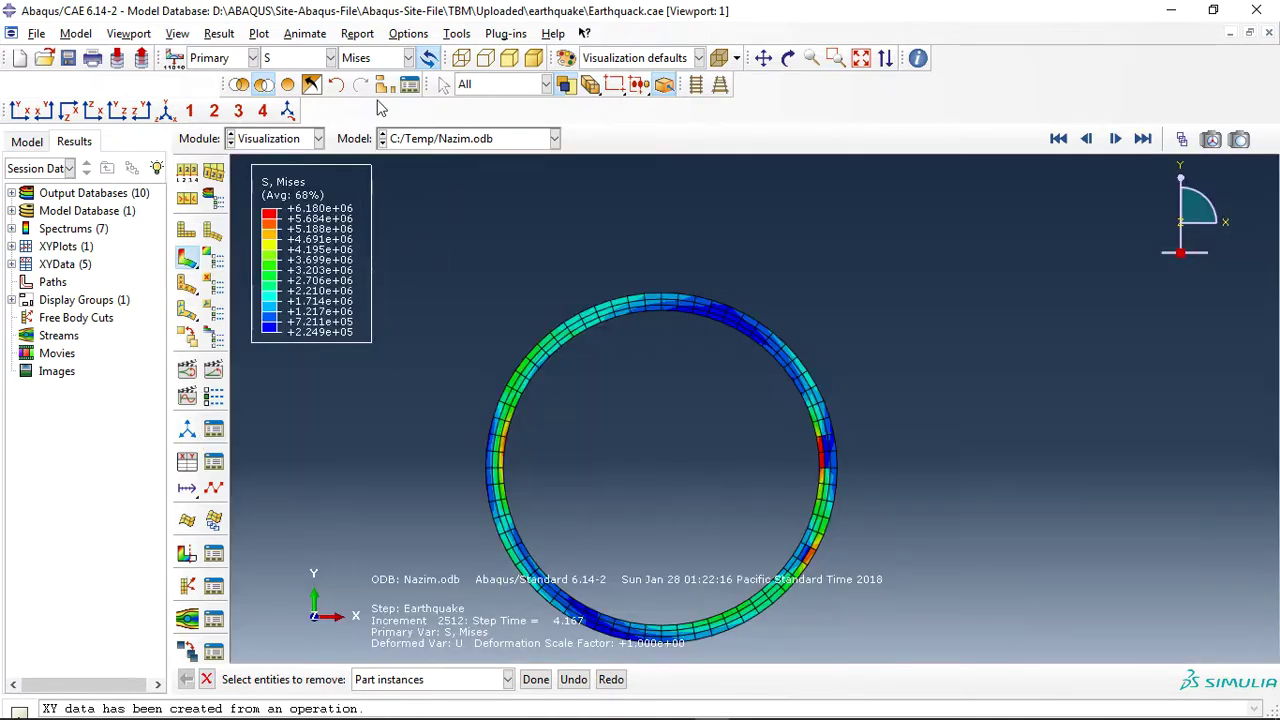
left_click(287, 84)
scroll(692, 389, "up", 3)
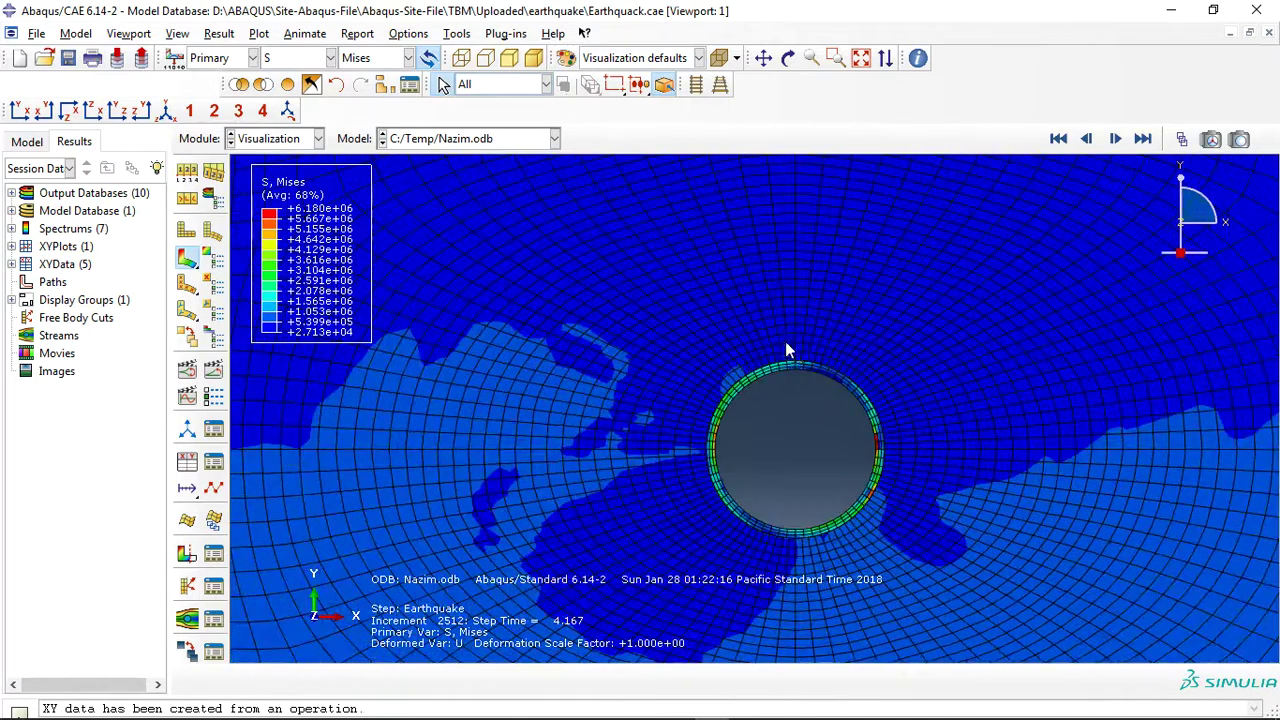
scroll(789, 346, "up", 2)
Step: Extract and plot the U1 displacement history of a picked soil node (721) from ODB field output
left_click(186, 461)
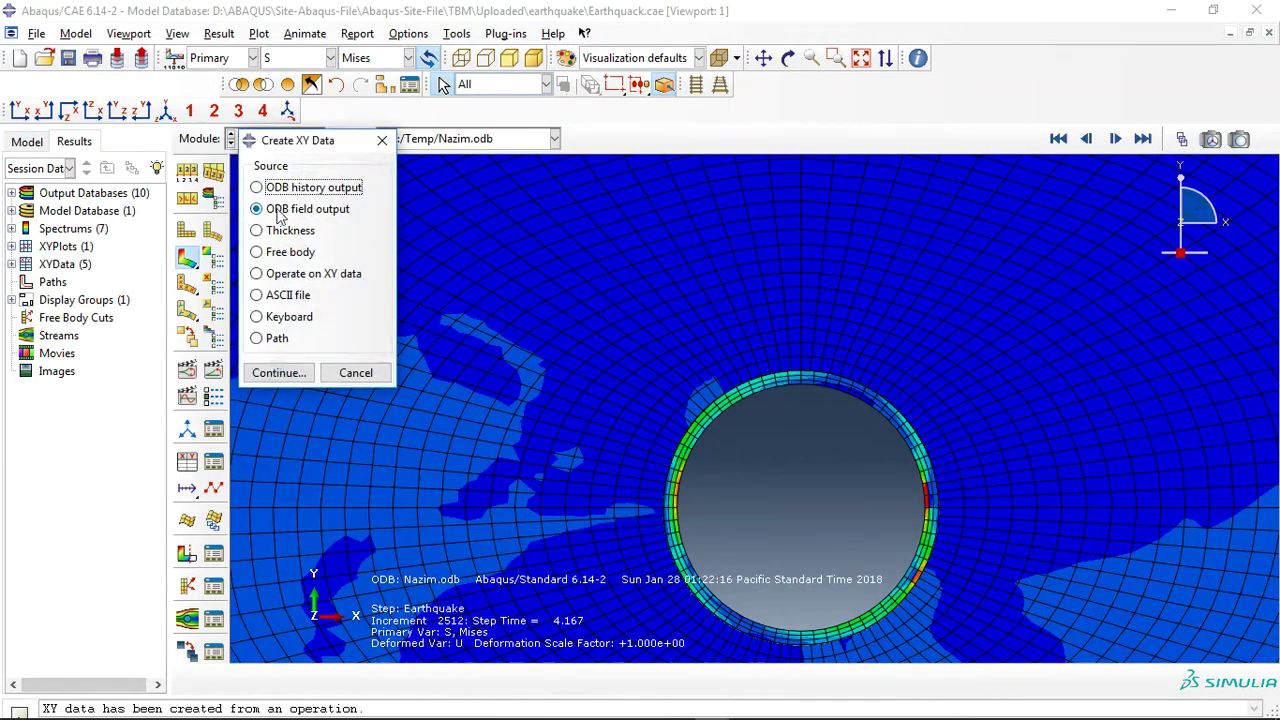
left_click(278, 372)
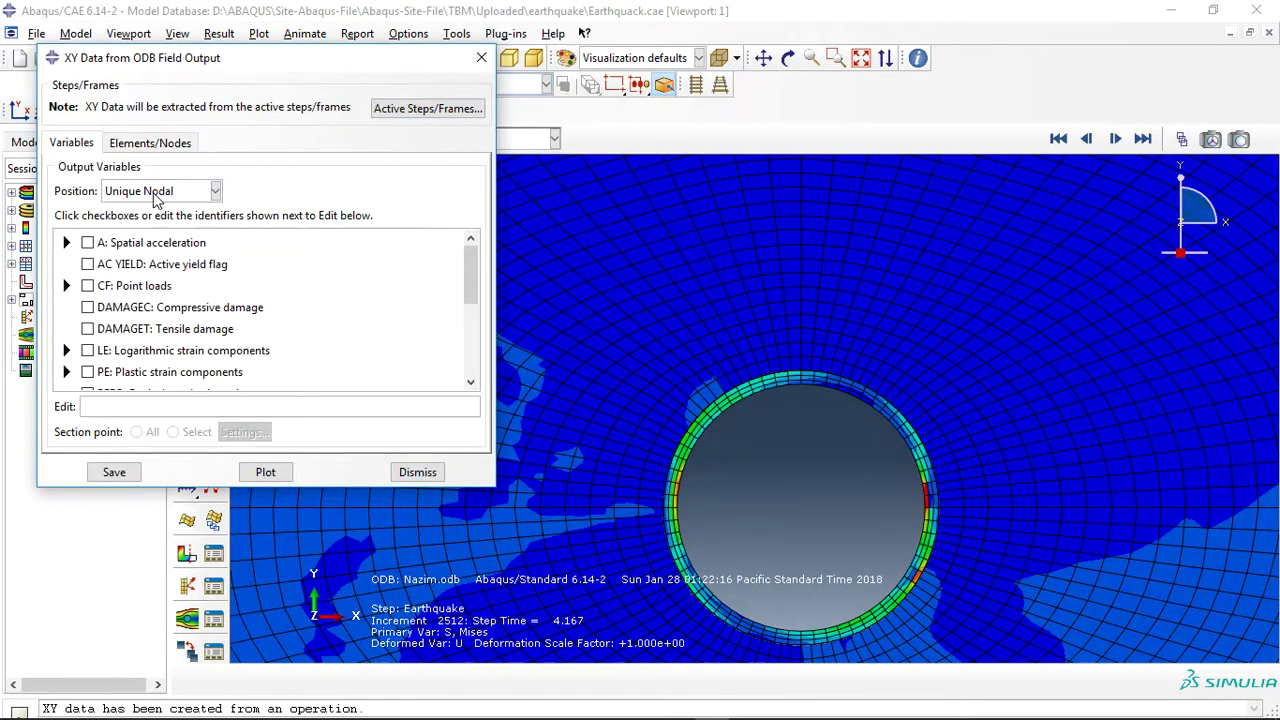
left_click_drag(470, 268, 466, 385)
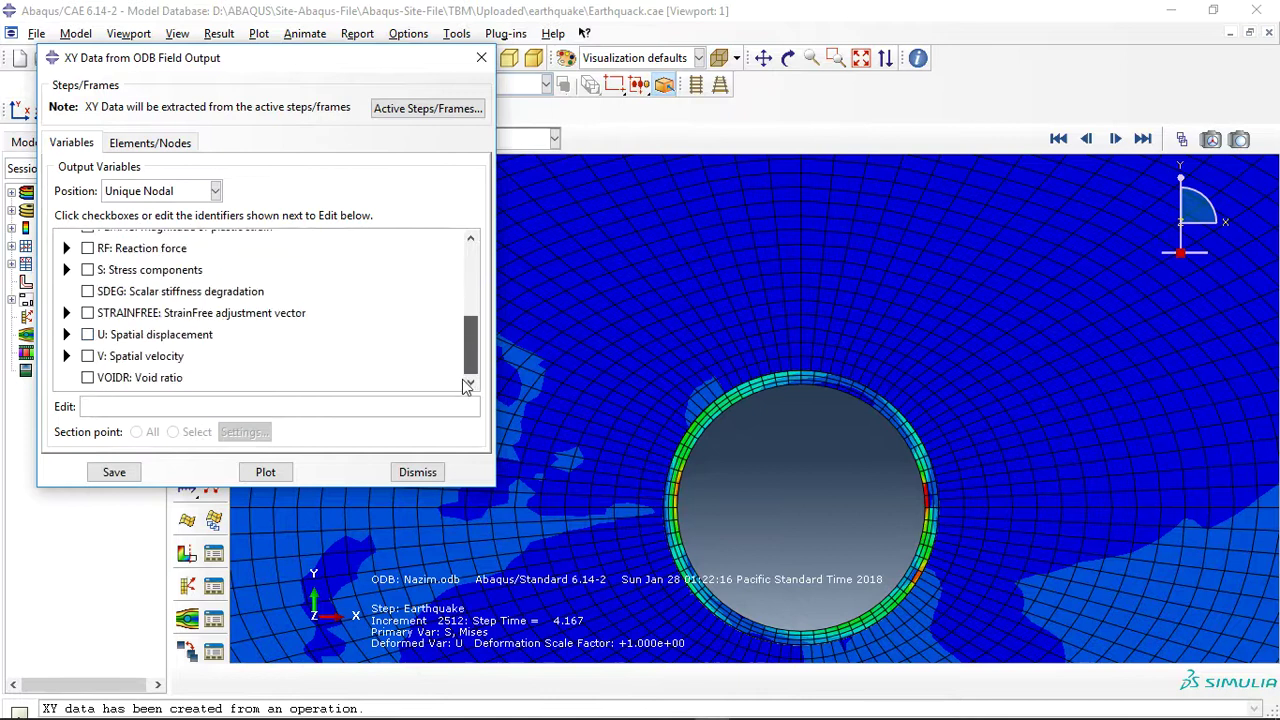
left_click(68, 335)
left_click(110, 371)
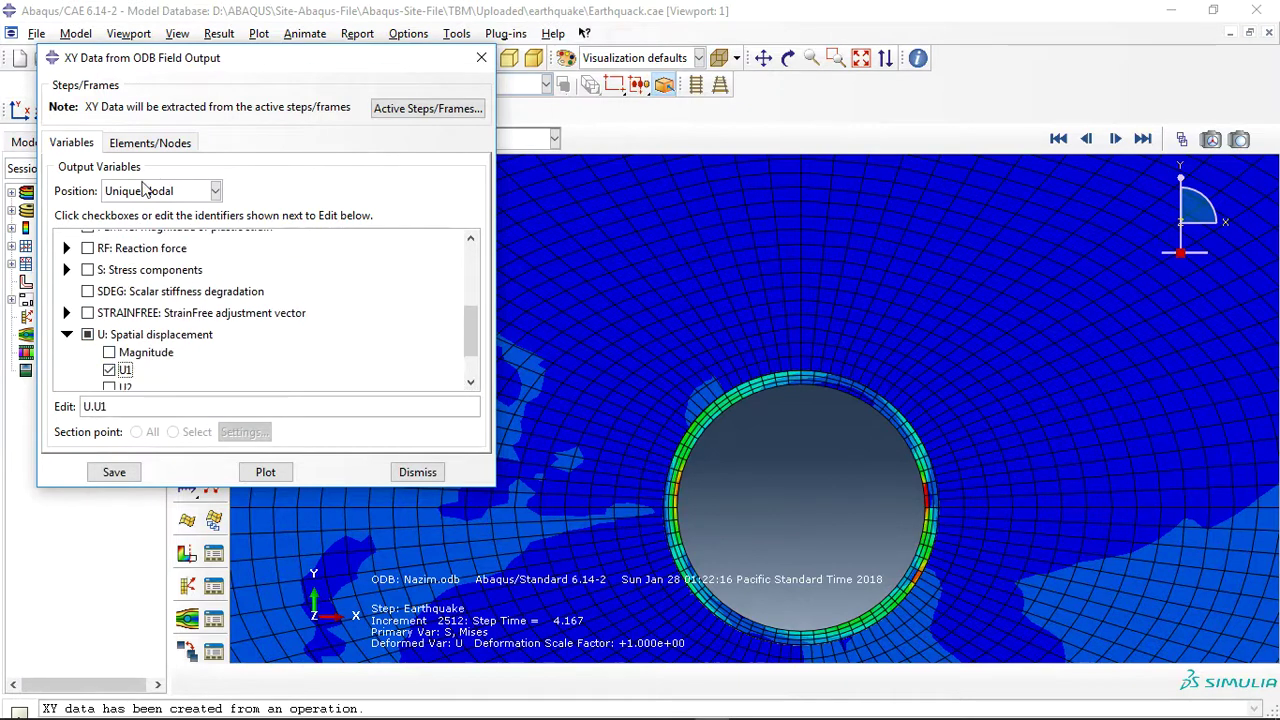
left_click(149, 143)
left_click(197, 196)
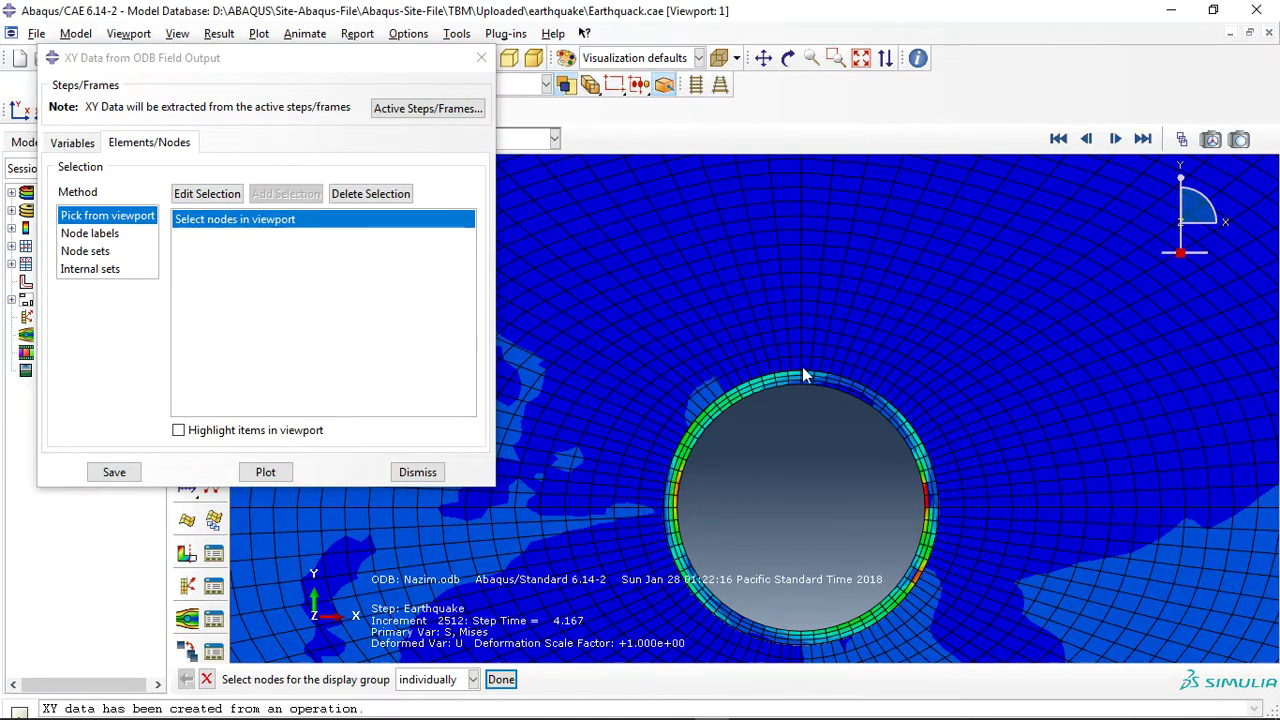
middle_click(791, 431)
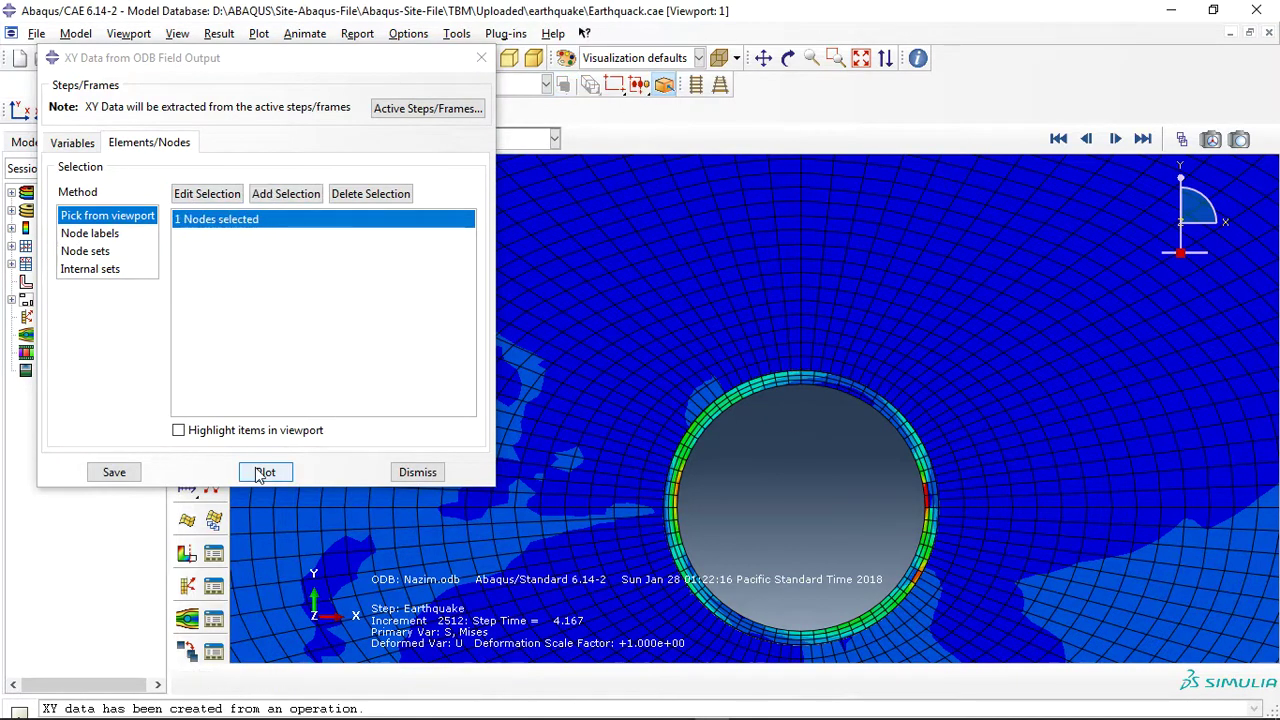
left_click(265, 472)
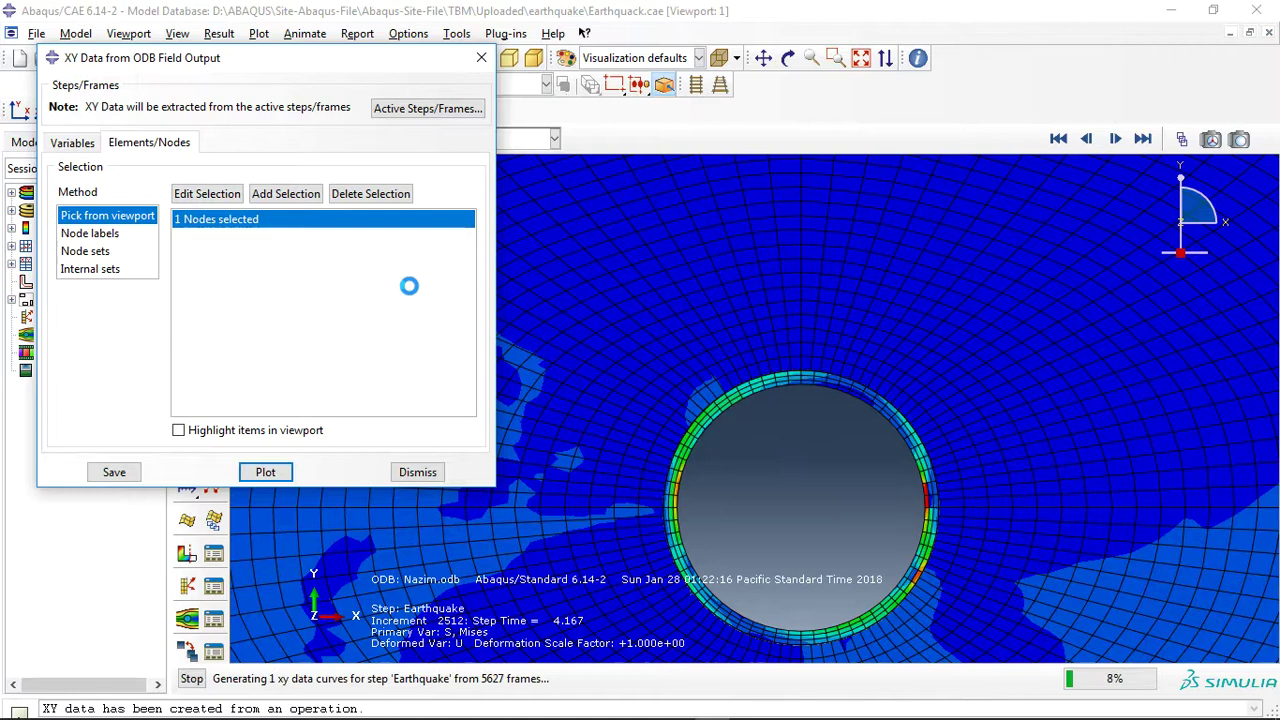
left_click_drag(394, 57, 102, 110)
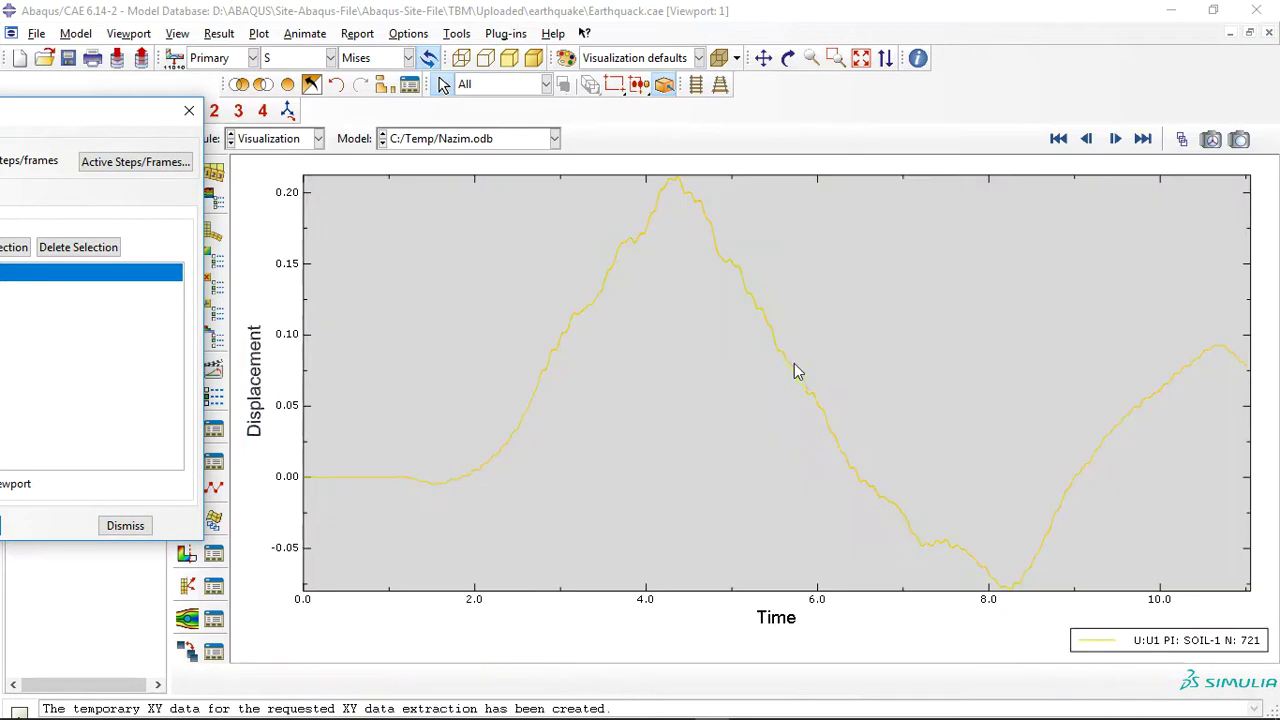
Step: Move the extraction dialog aside while node 721's U1 curve stays plotted
left_click_drag(100, 110, 36, 144)
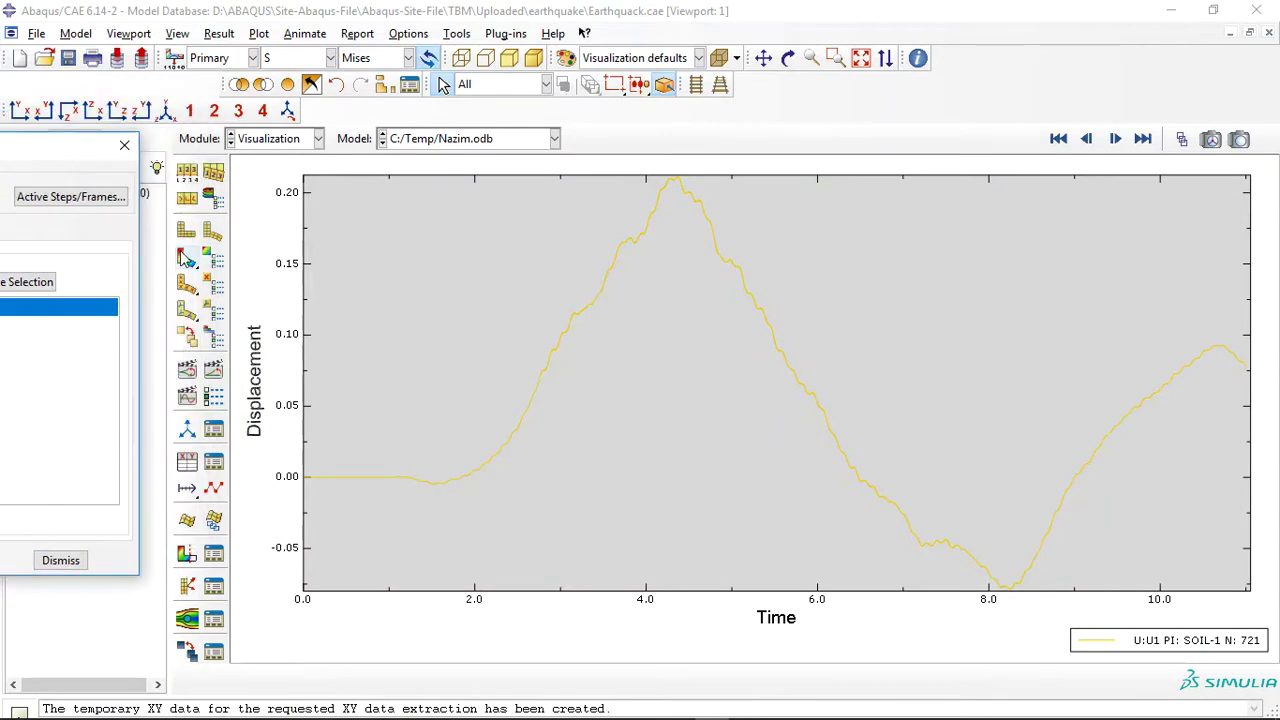
Step: Switch the extraction variable from U1 displacement to A2 spatial acceleration
left_click(186, 257)
left_click_drag(115, 146, 639, 84)
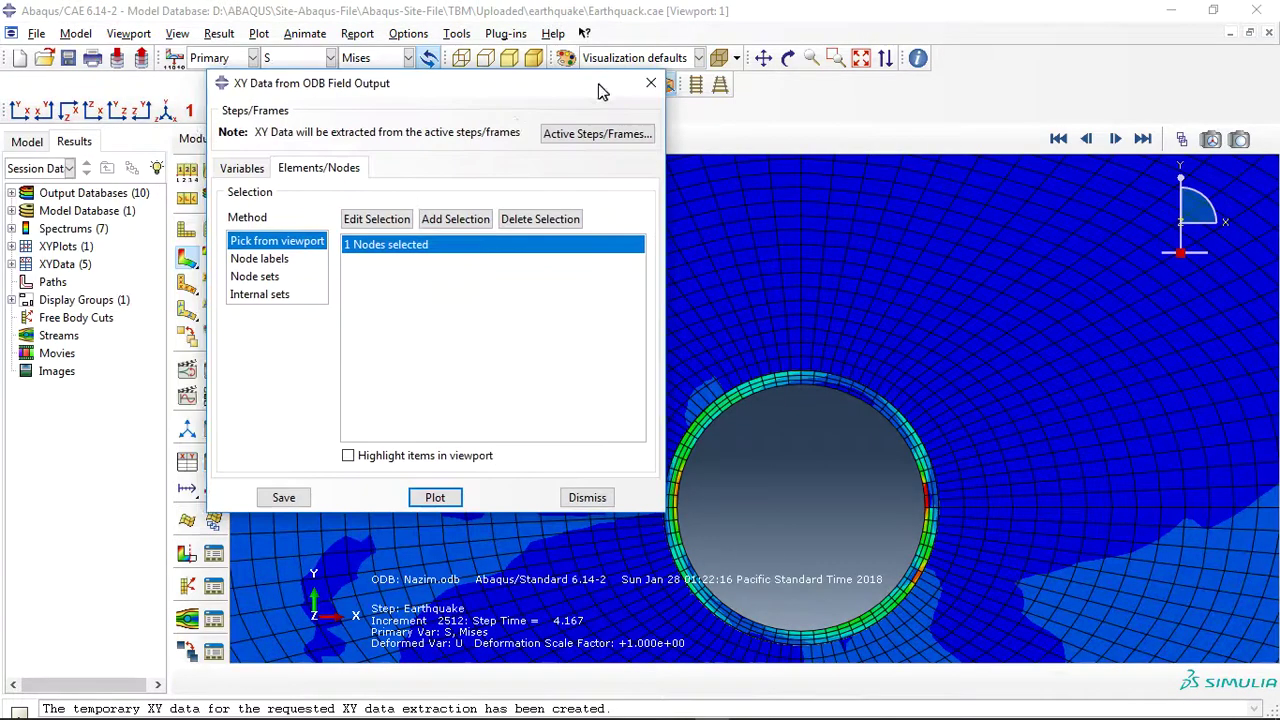
left_click(245, 170)
scroll(597, 363, "up", 1)
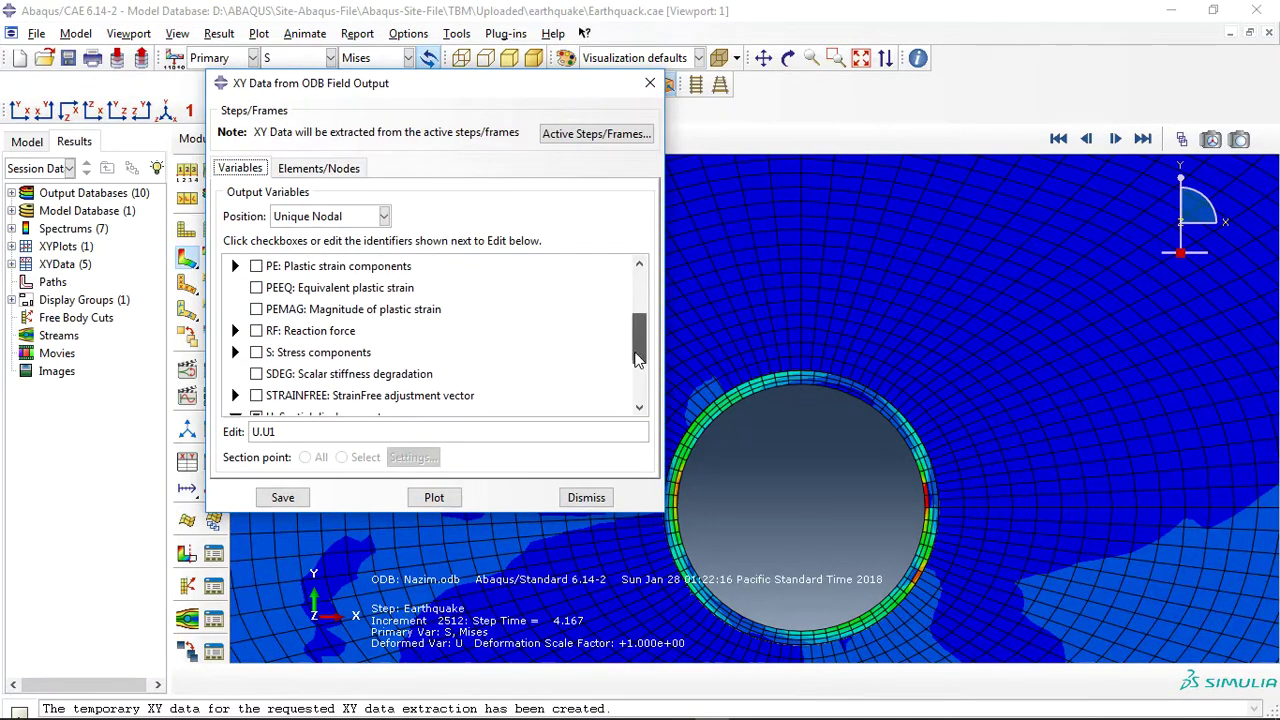
scroll(597, 363, "up", 2)
scroll(291, 350, "down", 1)
scroll(291, 350, "down", 3)
left_click(278, 342)
scroll(340, 355, "up", 2)
scroll(350, 362, "up", 1)
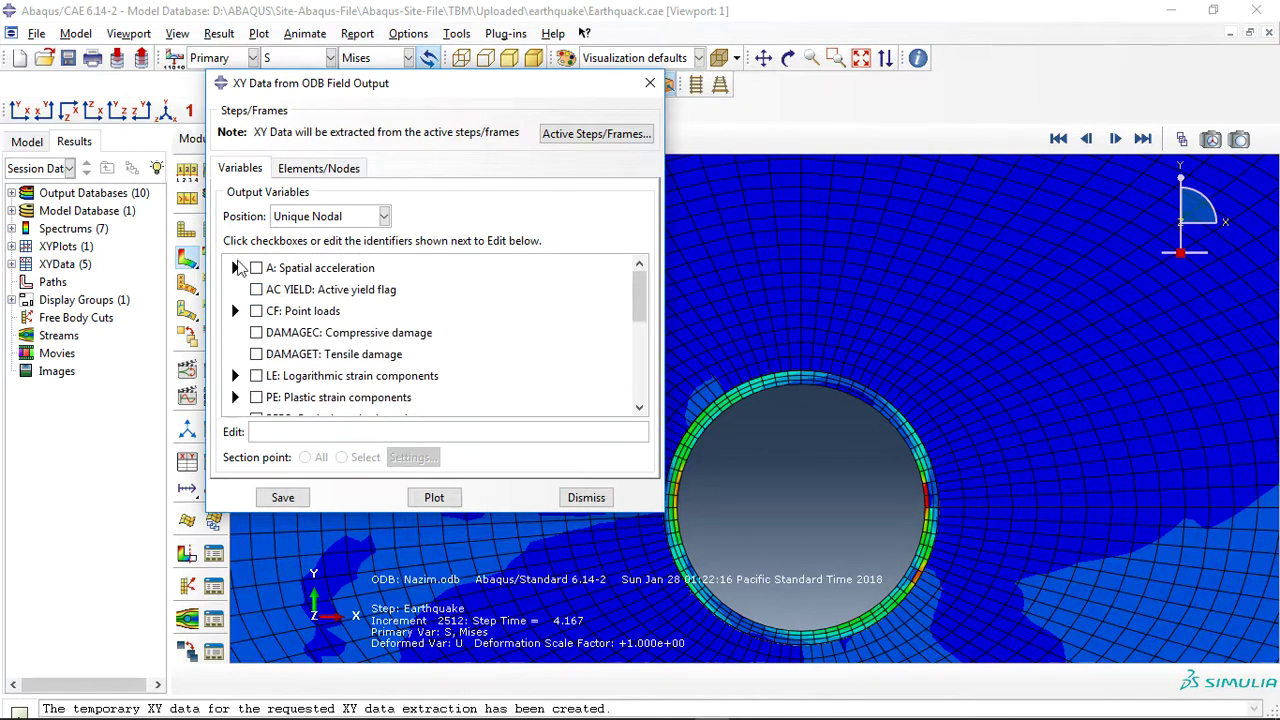
left_click(235, 268)
left_click(278, 303)
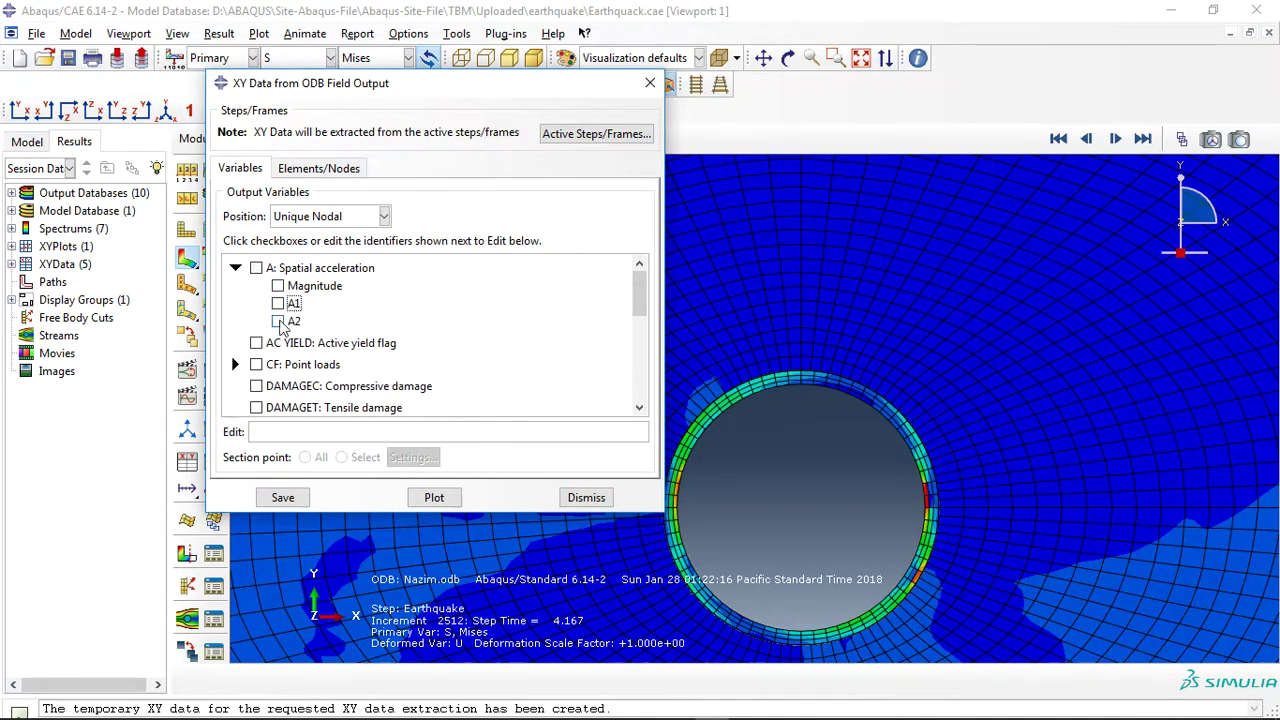
left_click(278, 321)
Step: Pick a node at the top of the tunnel and plot its A2 history
left_click(318, 168)
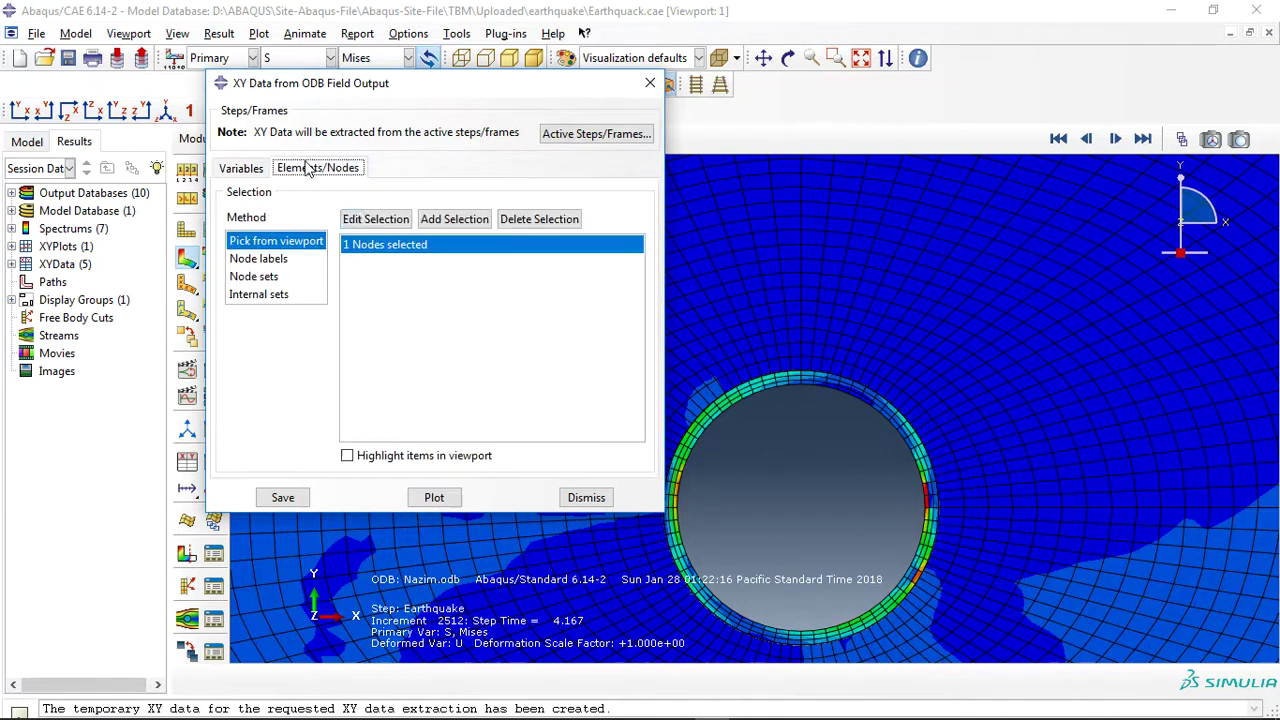
left_click(375, 219)
scroll(769, 350, "up", 2)
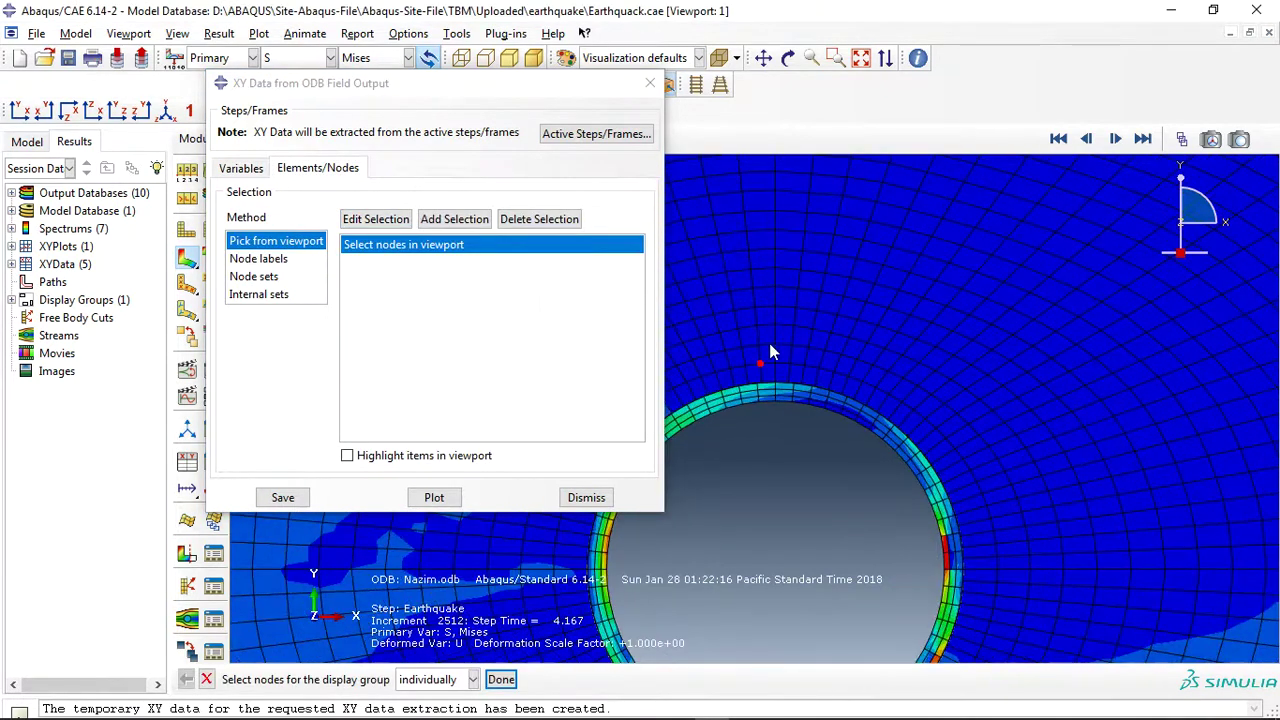
middle_click(782, 443)
left_click(434, 497)
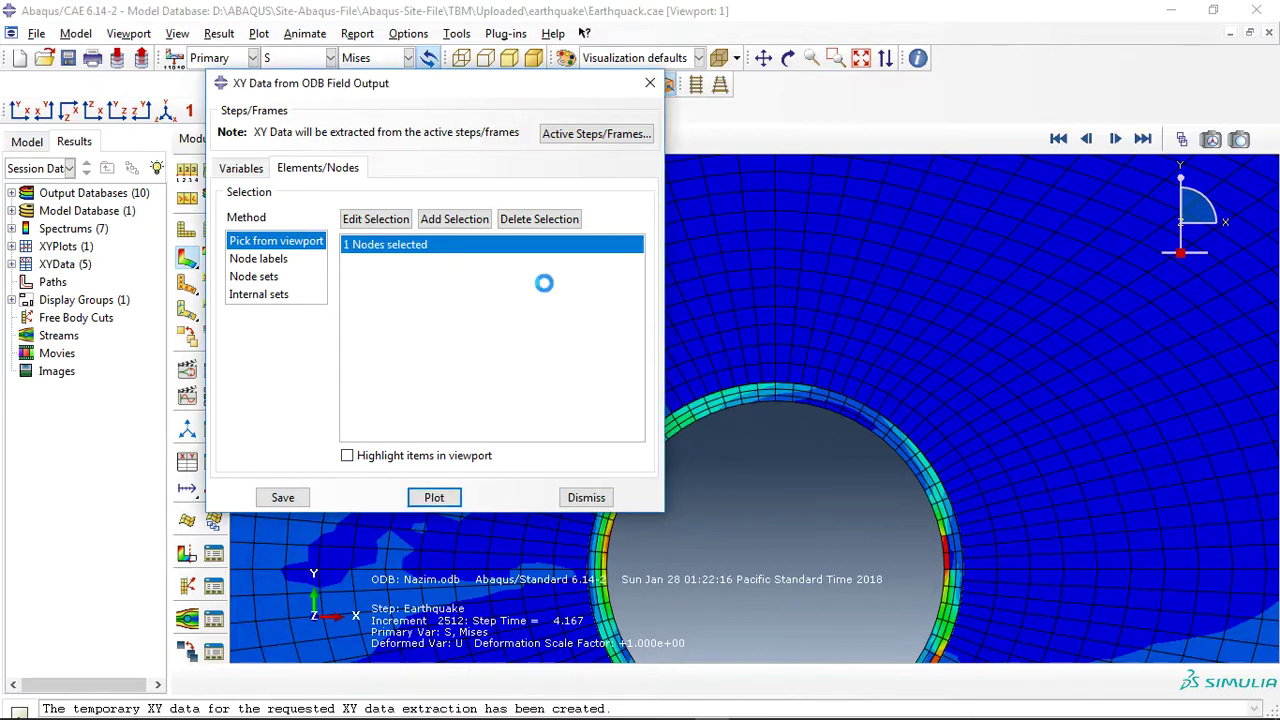
Step: Close the XY extraction window after node 152's A2 curve plots, then bring up abaqusfem.com
mouse_move(563, 87)
left_mouse_down()
mouse_move(20, 89)
mouse_move(55, 82)
left_mouse_up()
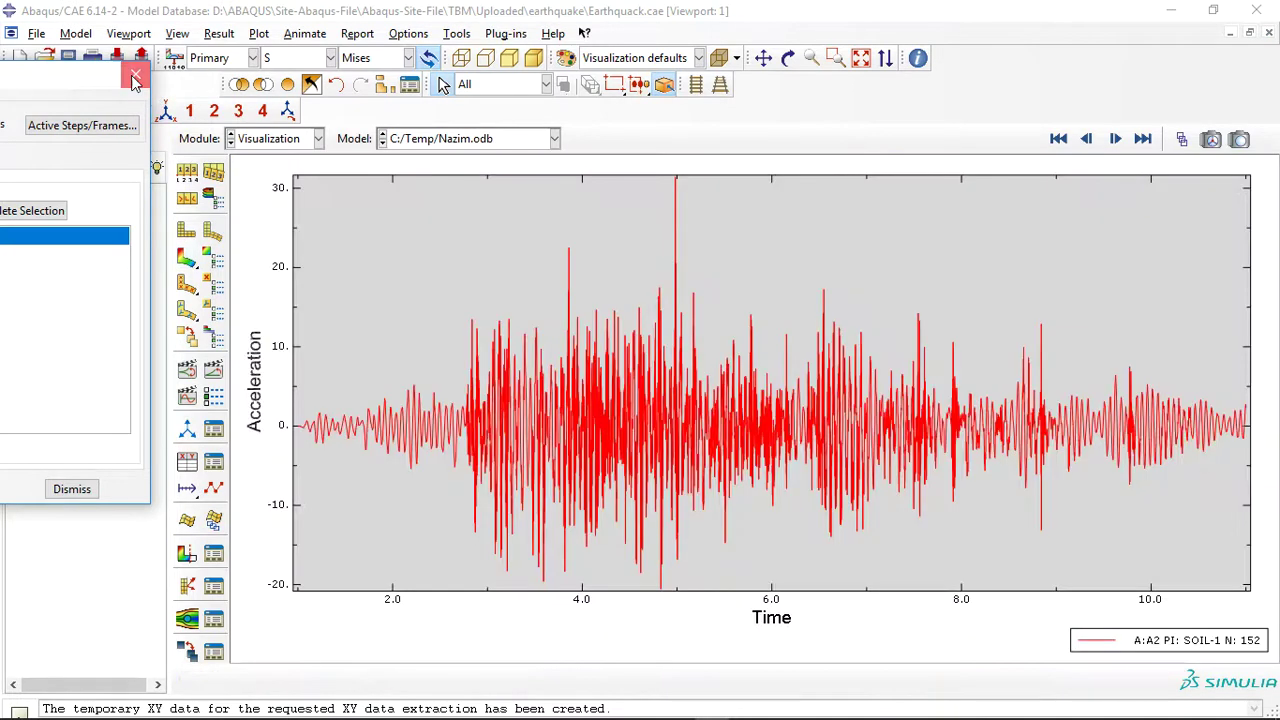
left_click(135, 79)
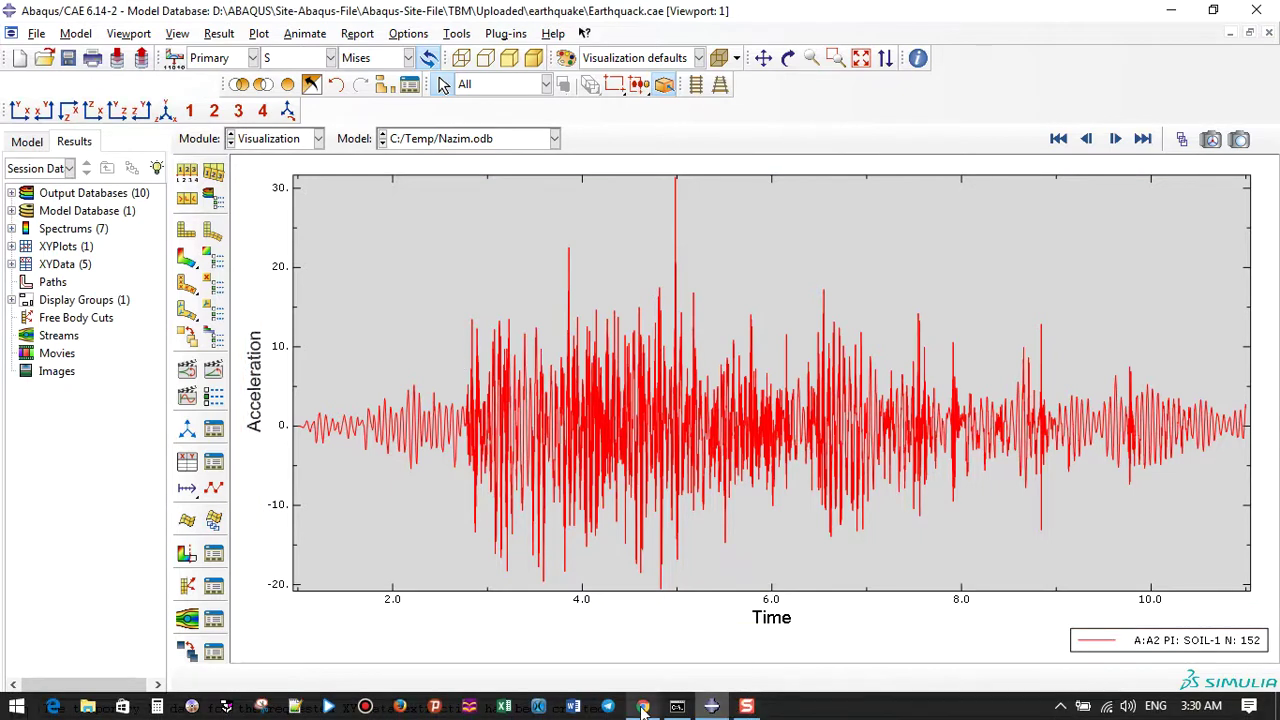
left_click(643, 706)
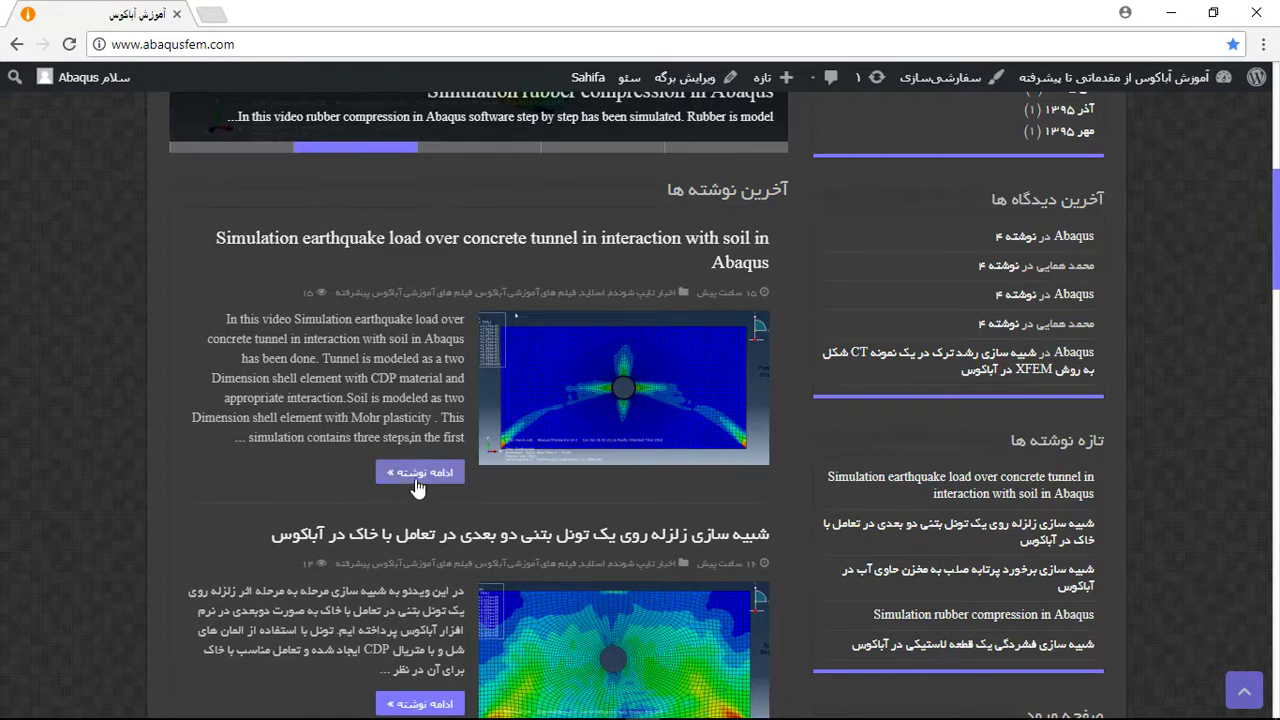
Step: Open the earthquake tunnel article on abaqusfem.com in a new Chrome tab and view it
right_click(79, 310)
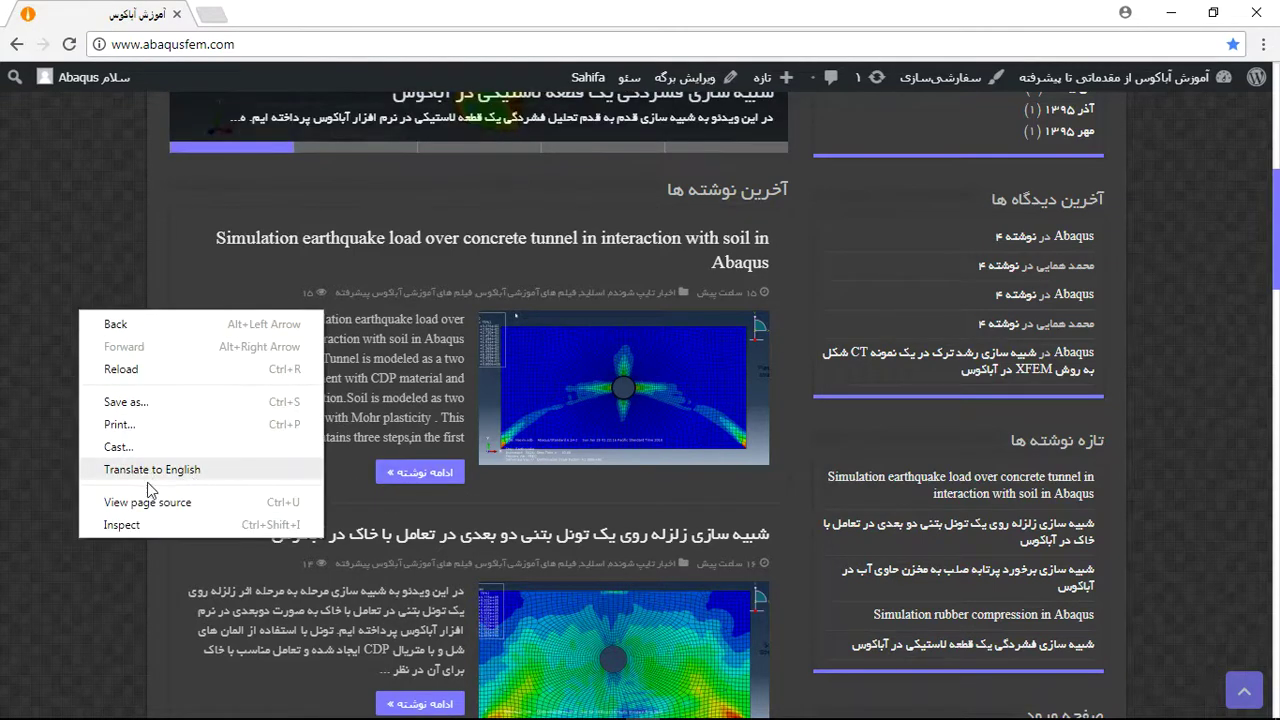
key("Escape")
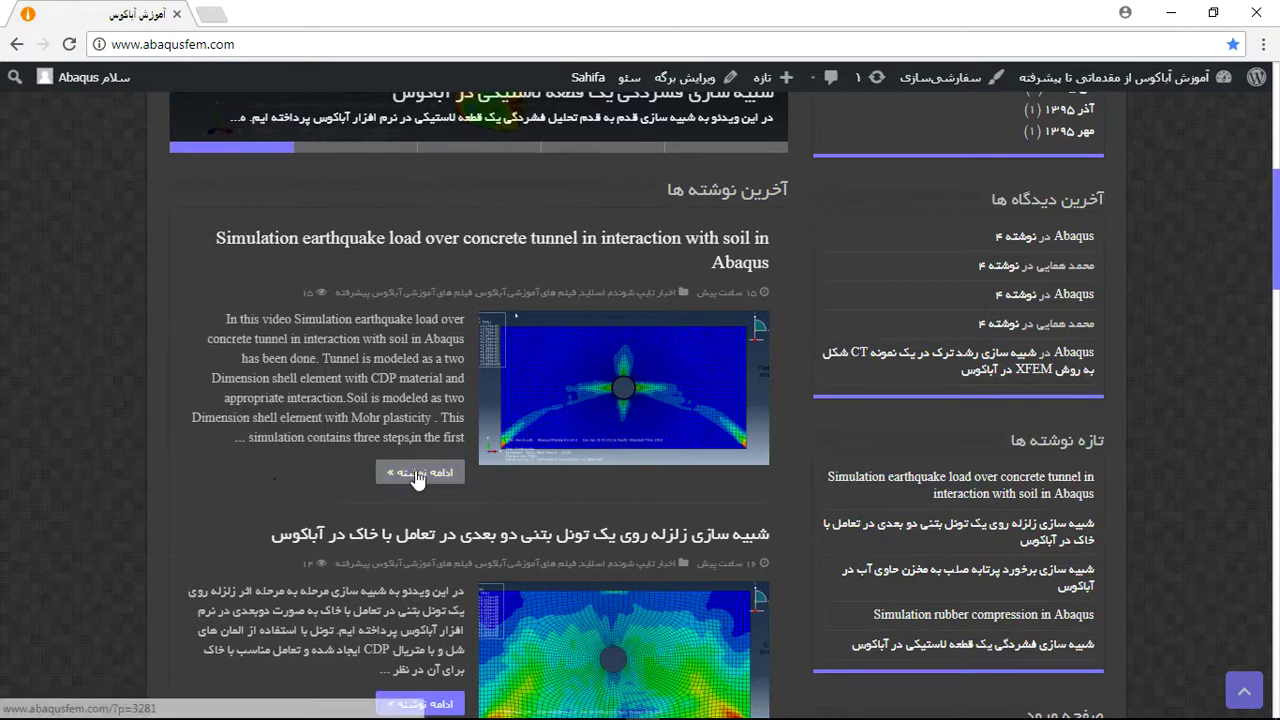
right_click(397, 466)
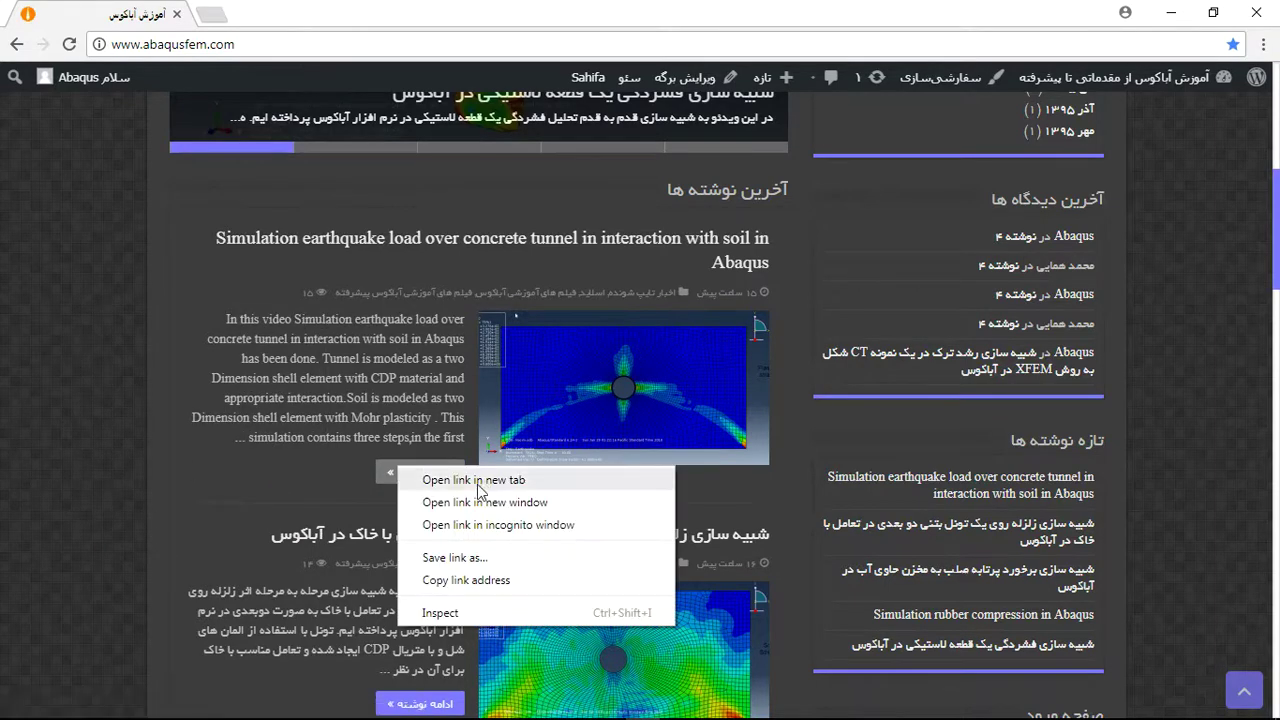
left_click(478, 482)
left_click(268, 16)
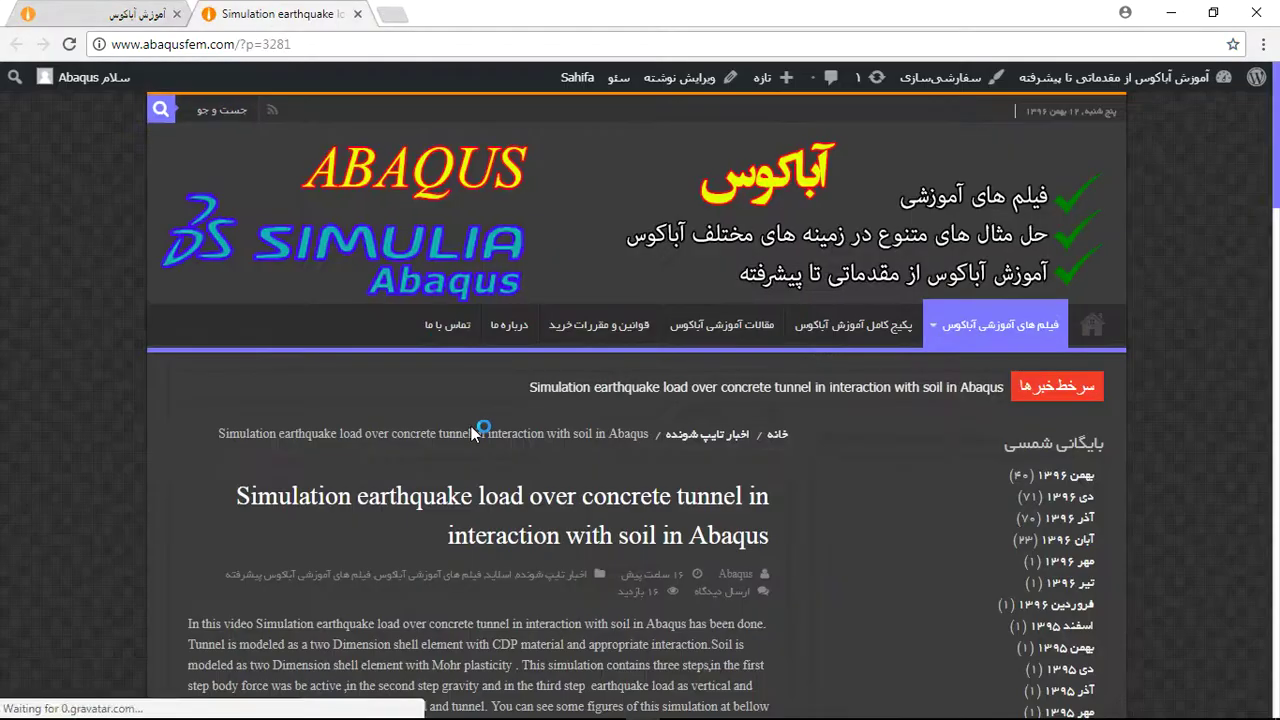
Step: Scroll down the earthquake tunnel article to its purchase and payment section
scroll(524, 380, "down", 1)
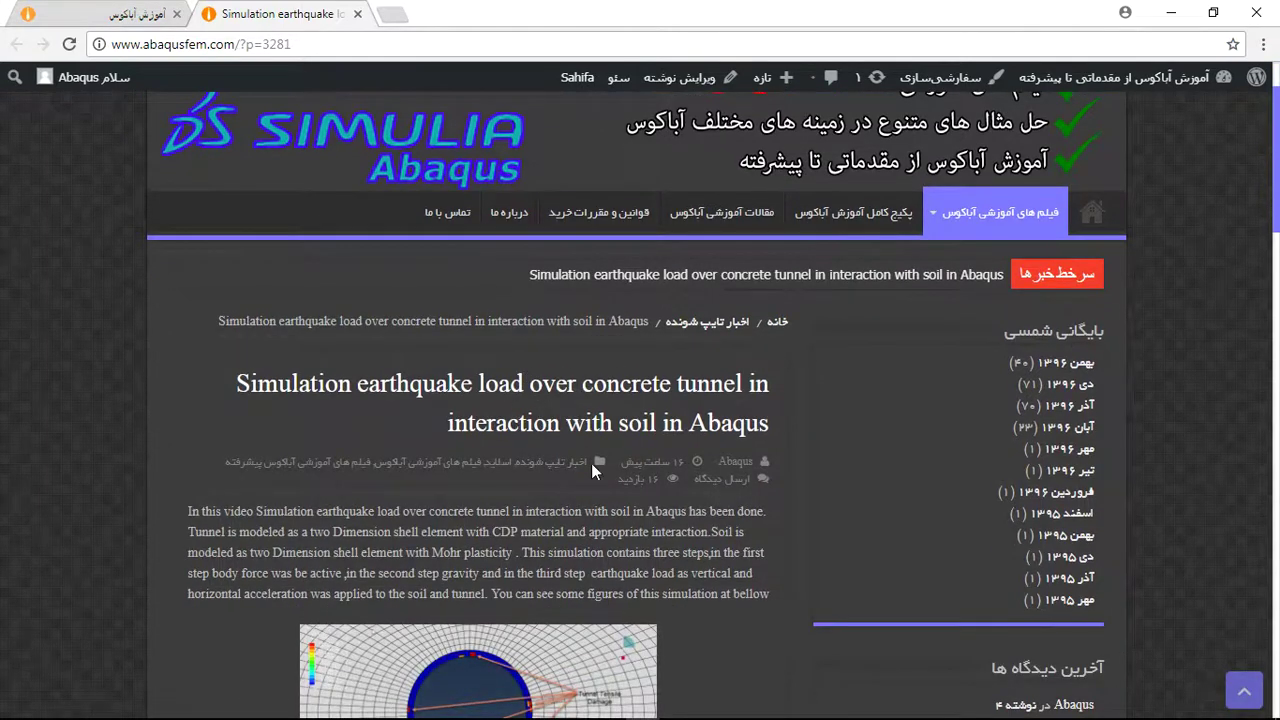
scroll(500, 360, "down", 2)
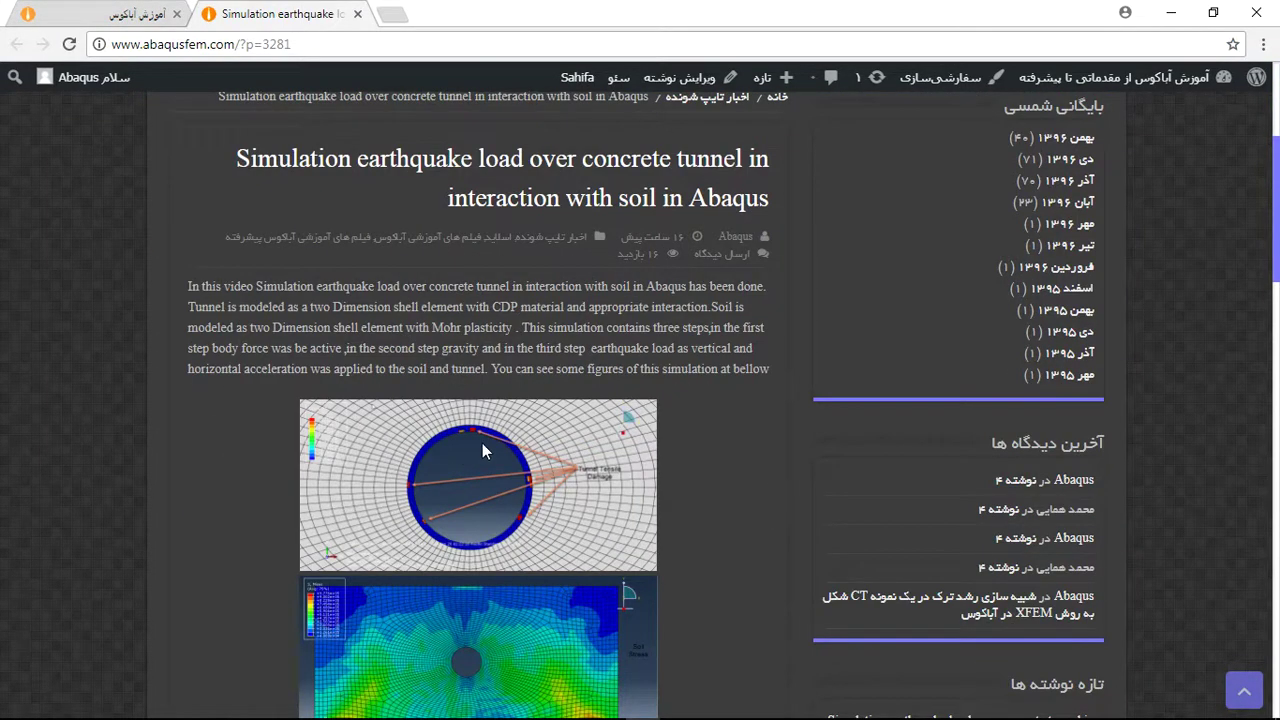
scroll(454, 500, "down", 1)
scroll(454, 480, "down", 2)
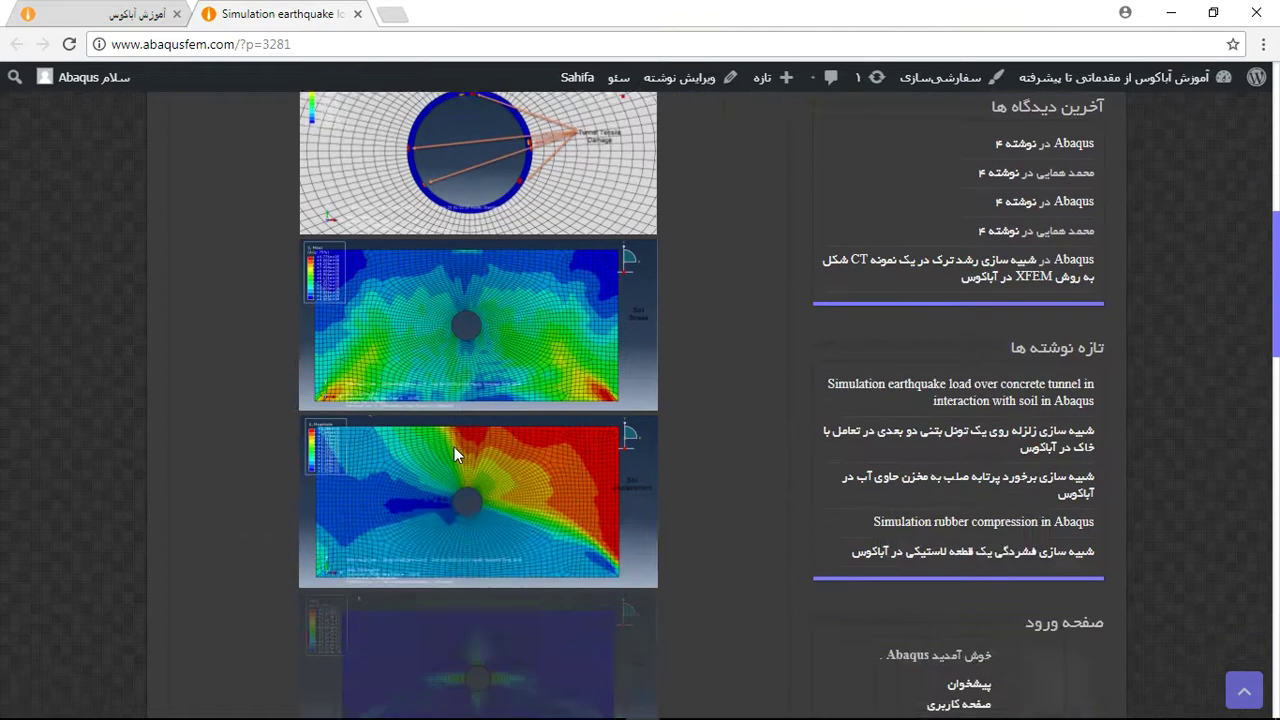
scroll(454, 455, "down", 2)
scroll(454, 456, "down", 3)
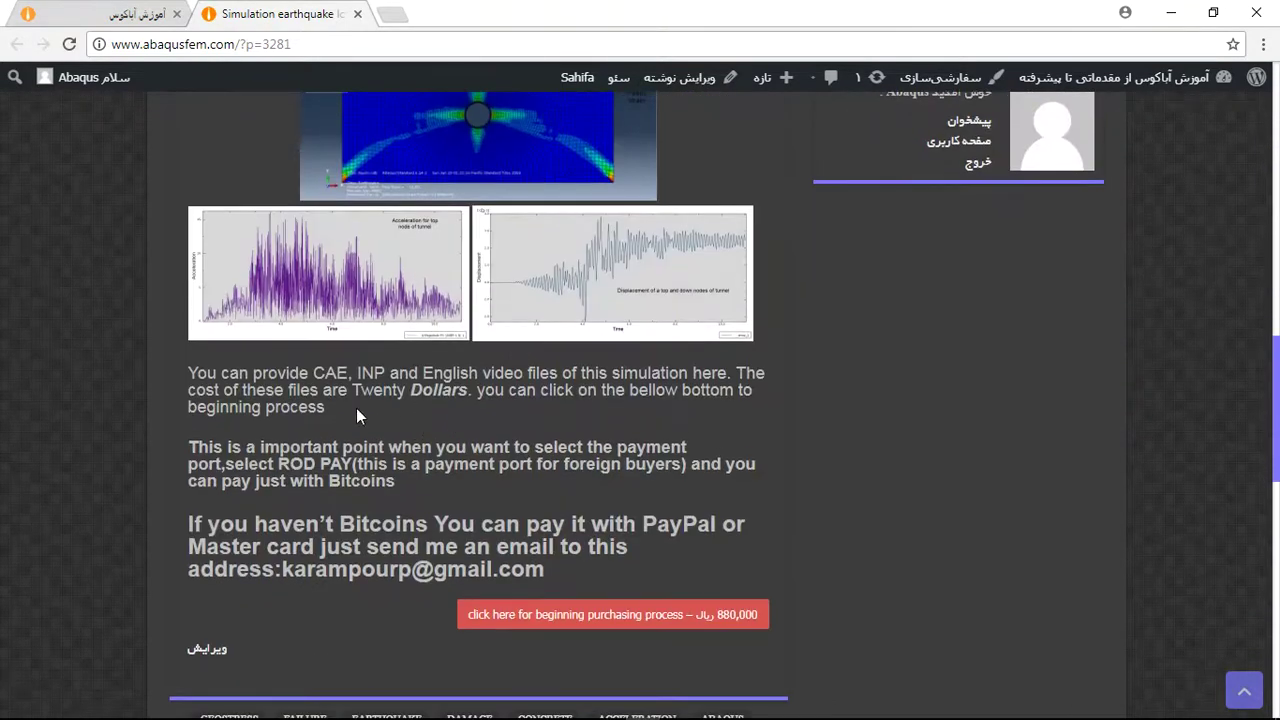
Step: Highlight the pricing paragraph, the CAE/INP/English file list, and finally the Twenty Dollars price
left_click_drag(182, 386, 264, 576)
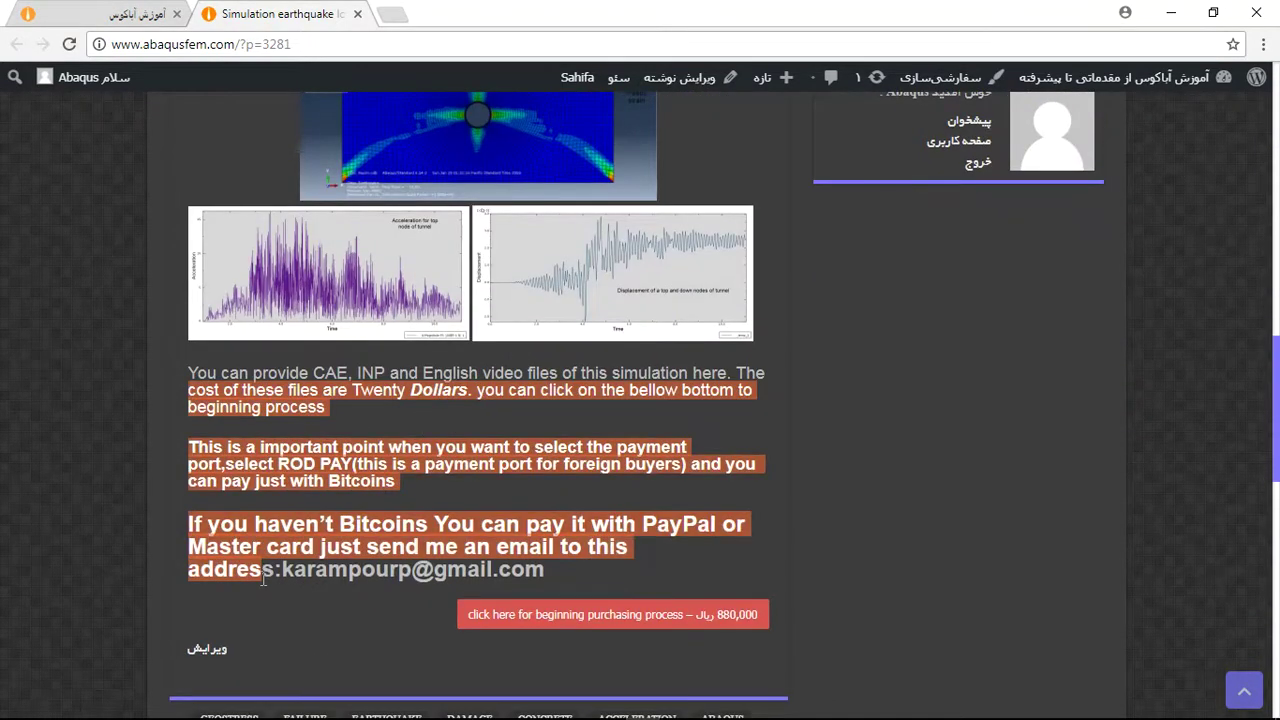
left_click(216, 400)
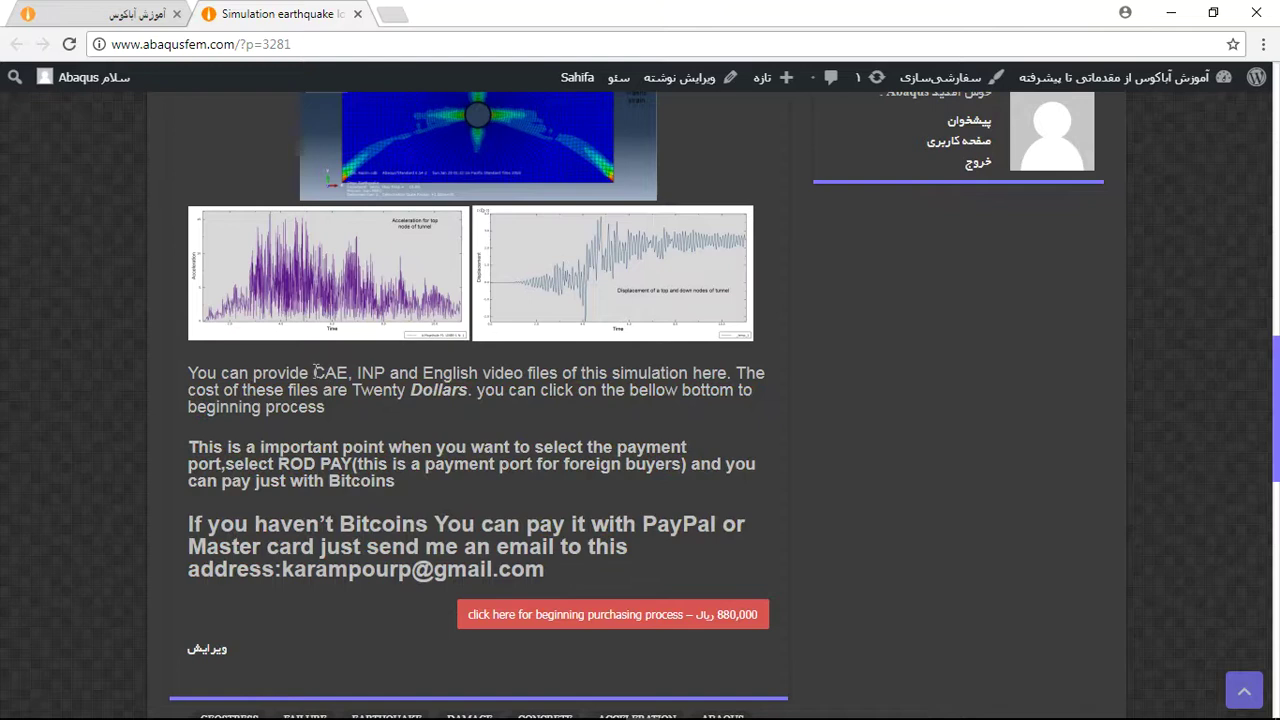
left_click_drag(315, 372, 526, 370)
left_click(380, 415)
left_click_drag(352, 390, 468, 392)
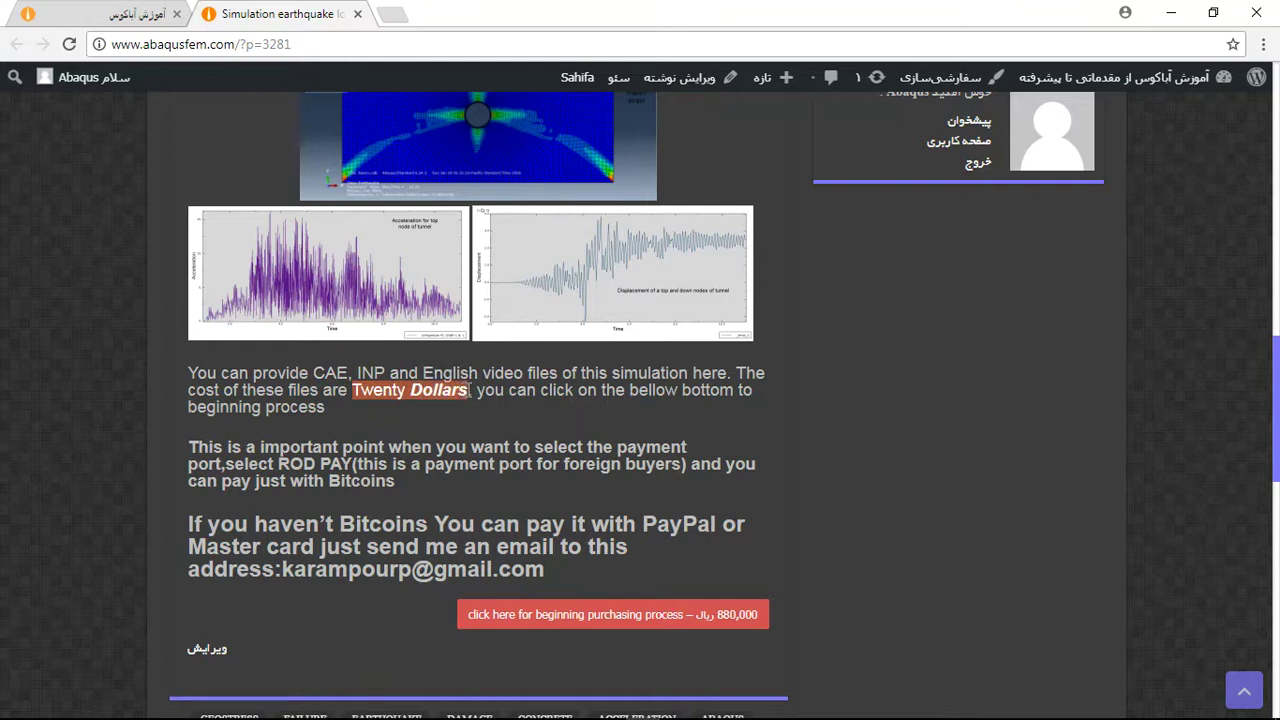
scroll(419, 437, "down", 2)
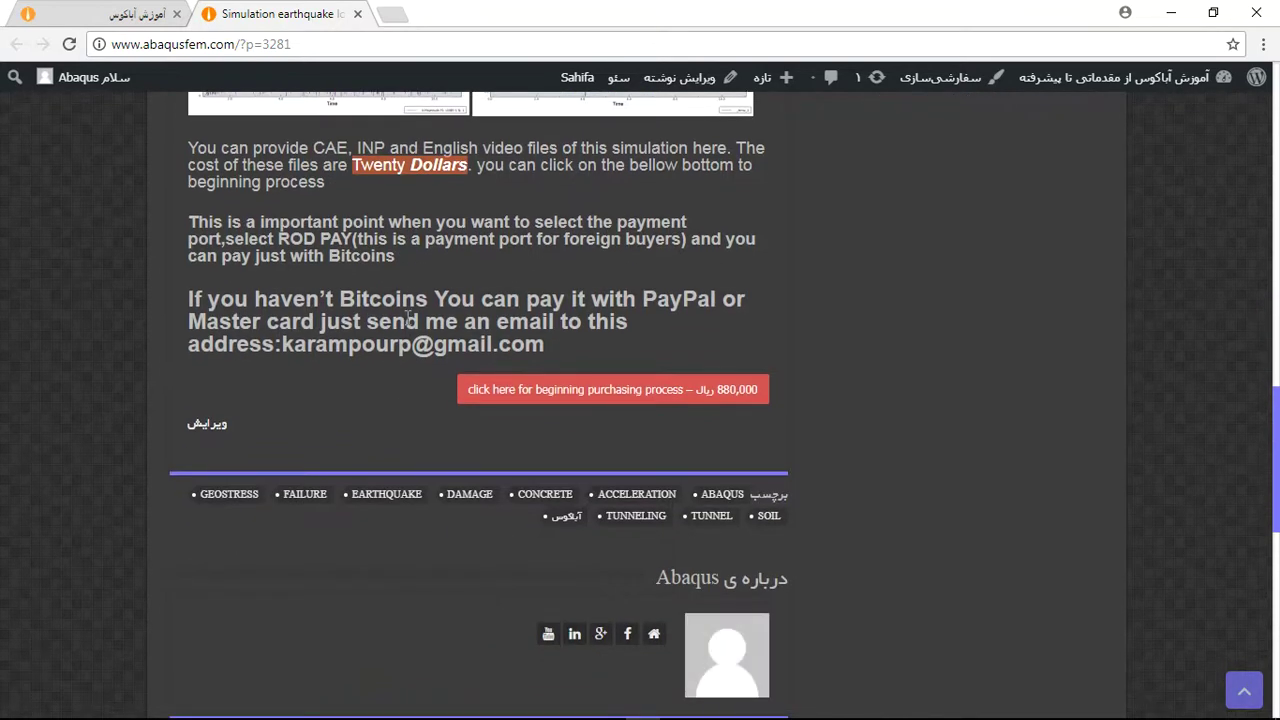
Step: Highlight 'pay just with Bitcoins', ROD PAY and Bitcoins, then scroll back up to the stress contour images
scroll(459, 274, "up", 1)
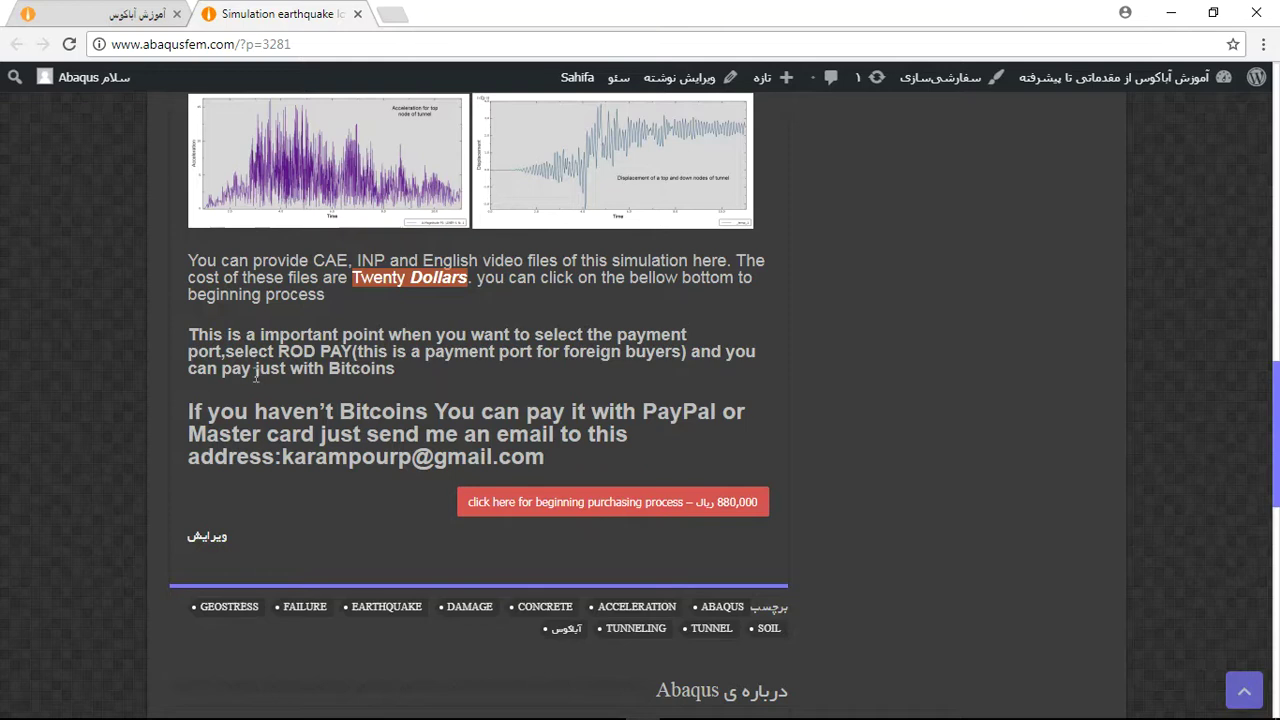
left_click_drag(216, 370, 401, 368)
left_click(396, 370)
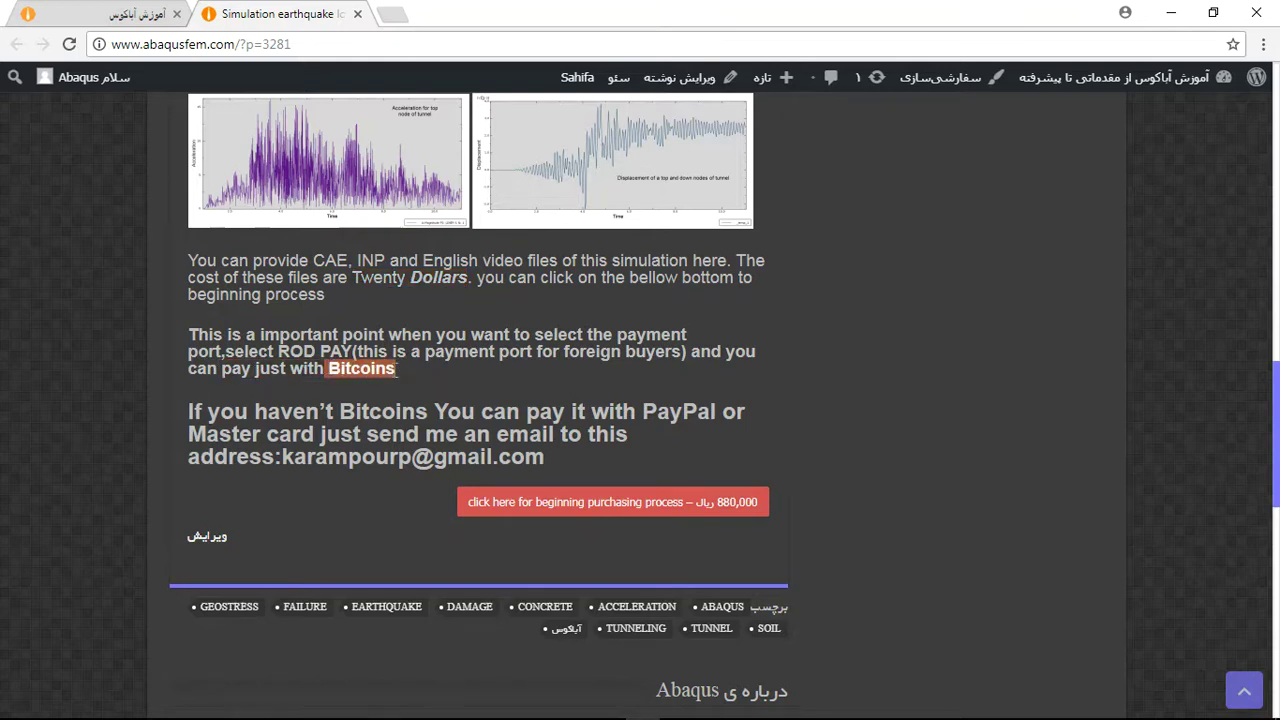
left_click_drag(279, 352, 352, 352)
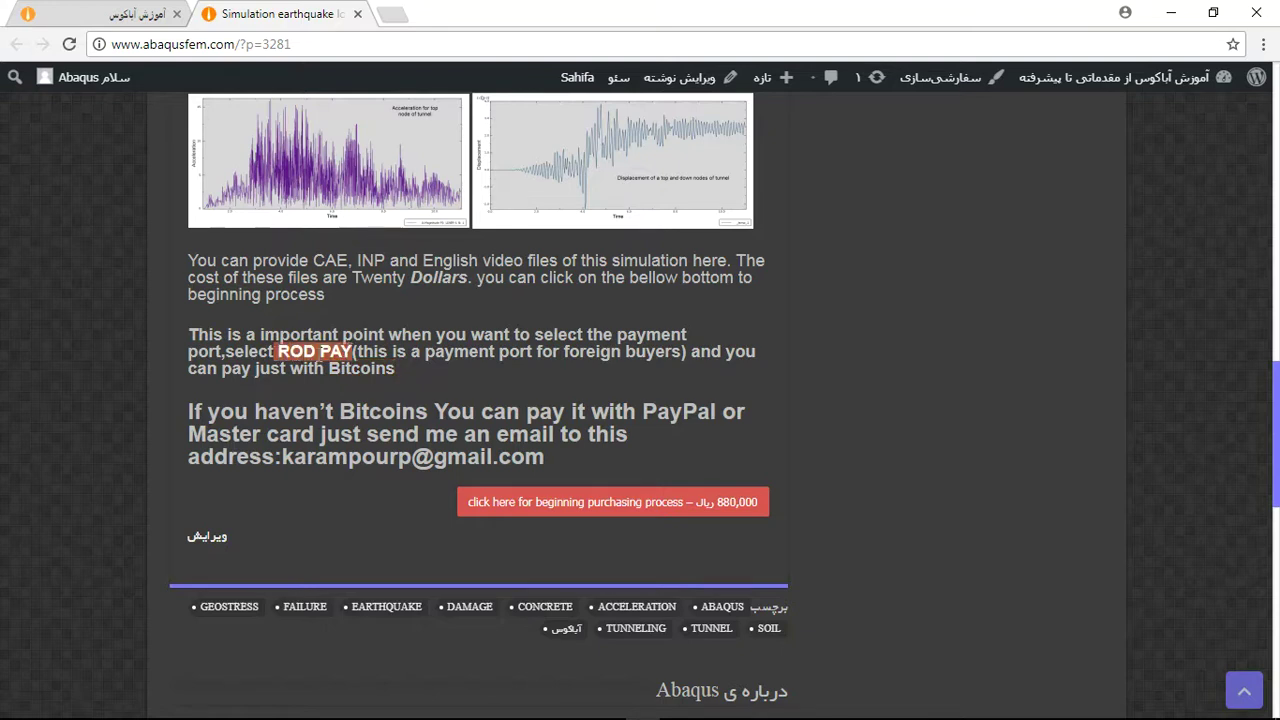
left_click_drag(330, 370, 397, 370)
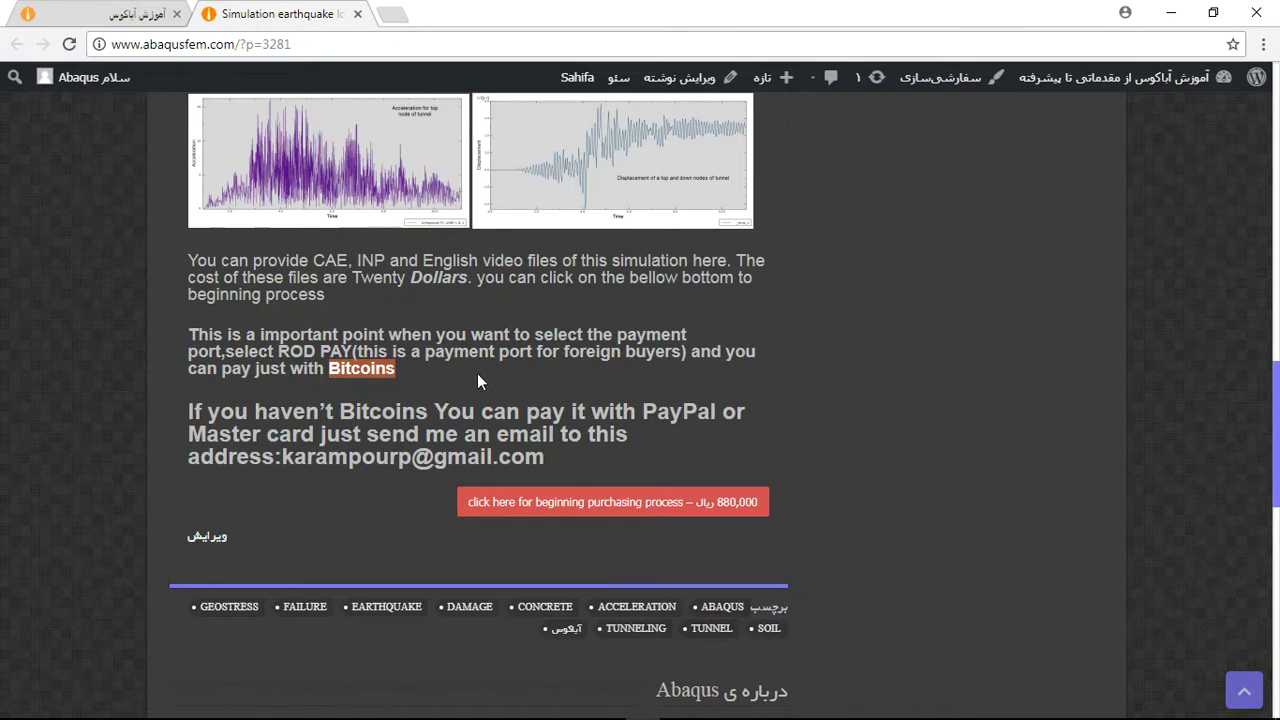
scroll(476, 373, "up", 20)
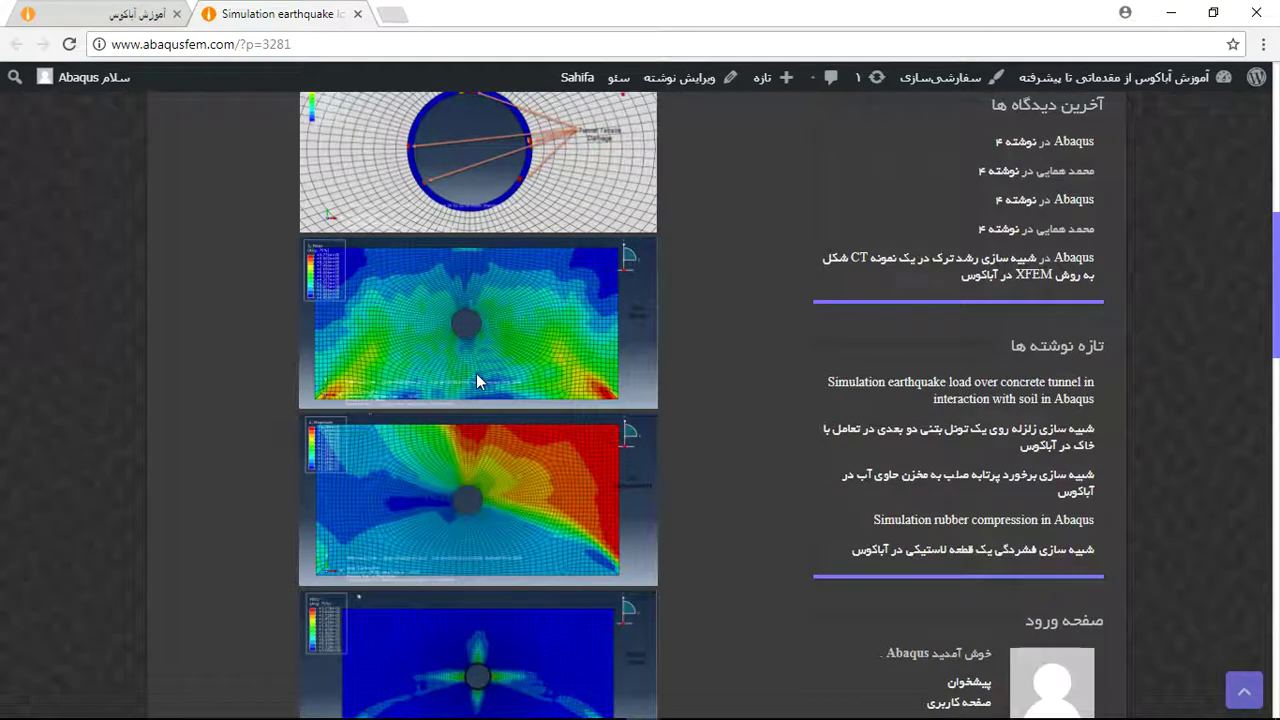